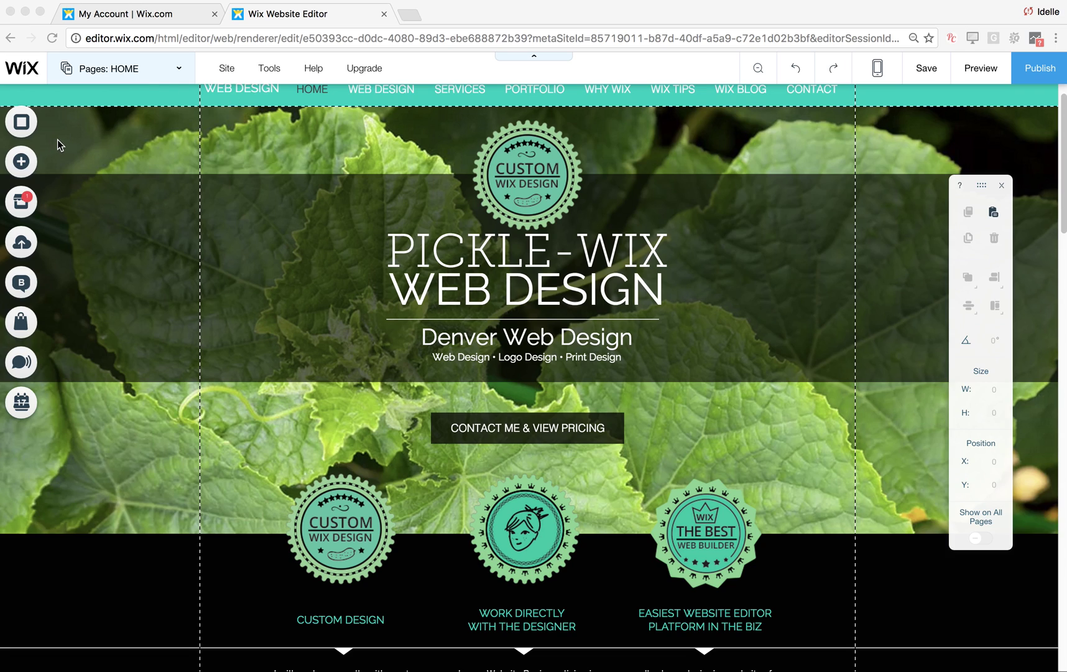
# - Open Add > Box and jump to the Hover Box designs to browse them
pyautogui.click(22, 164)
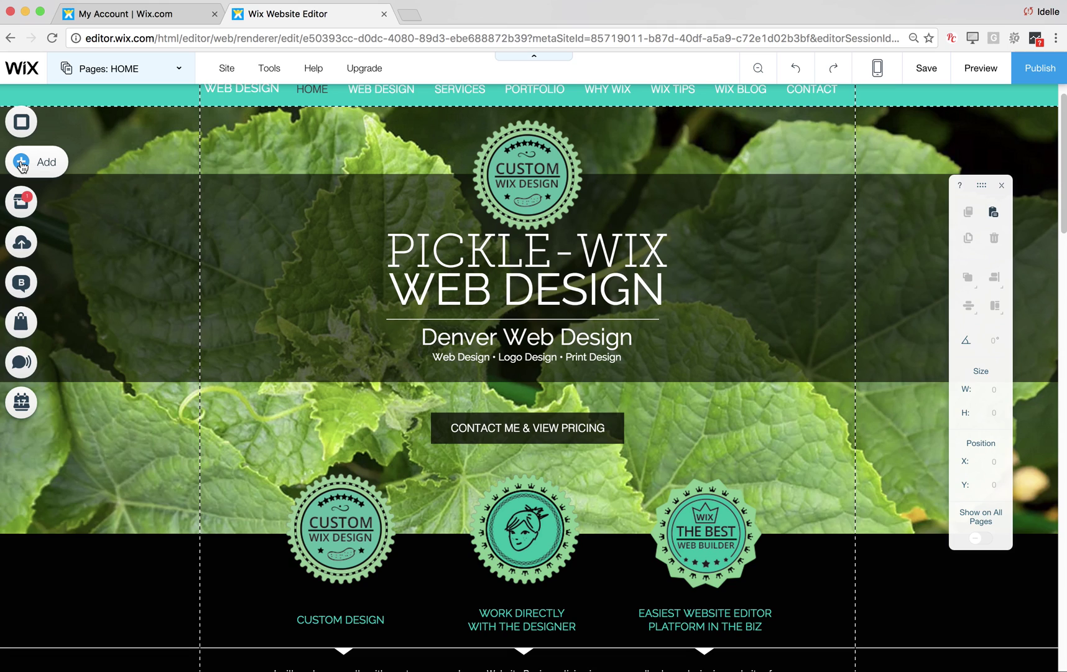
pyautogui.click(20, 163)
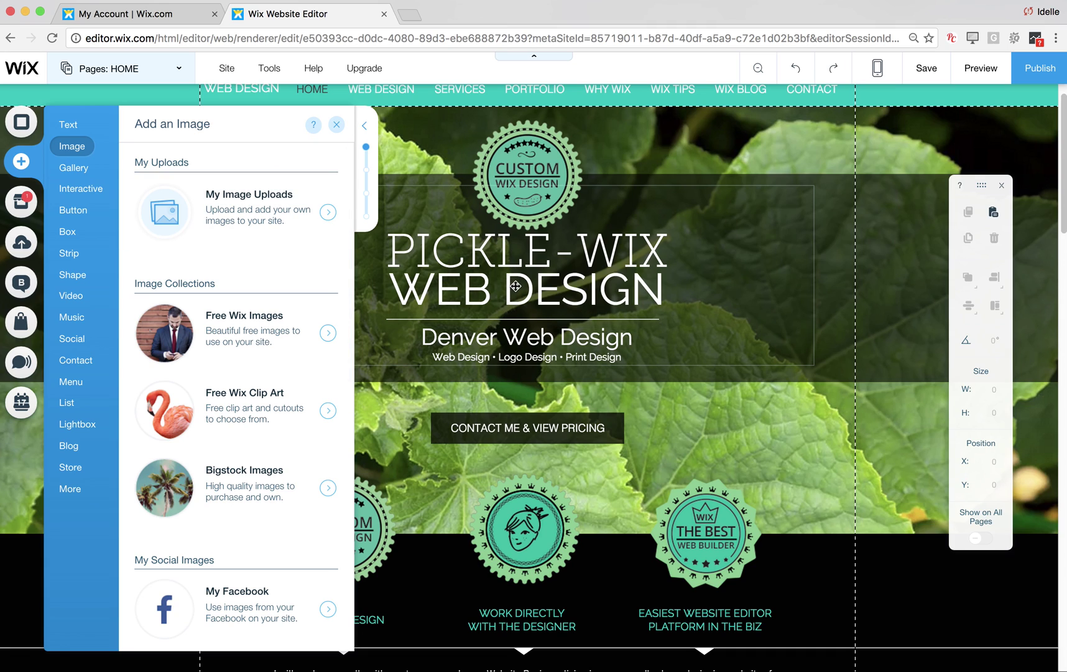
pyautogui.click(68, 231)
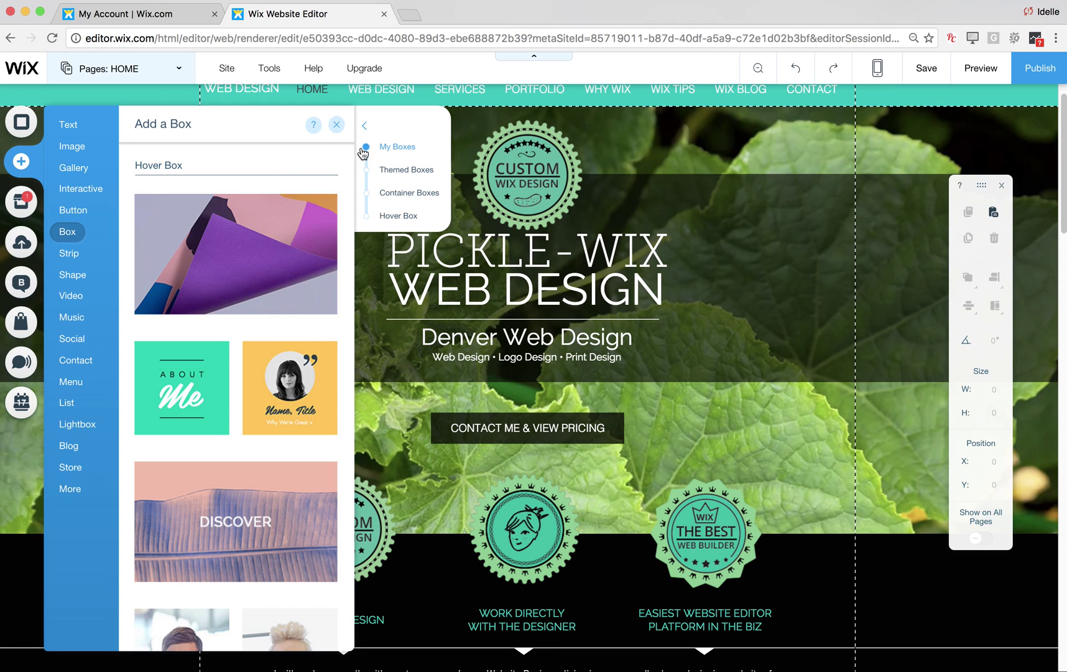
pyautogui.scroll(10, 260, 232)
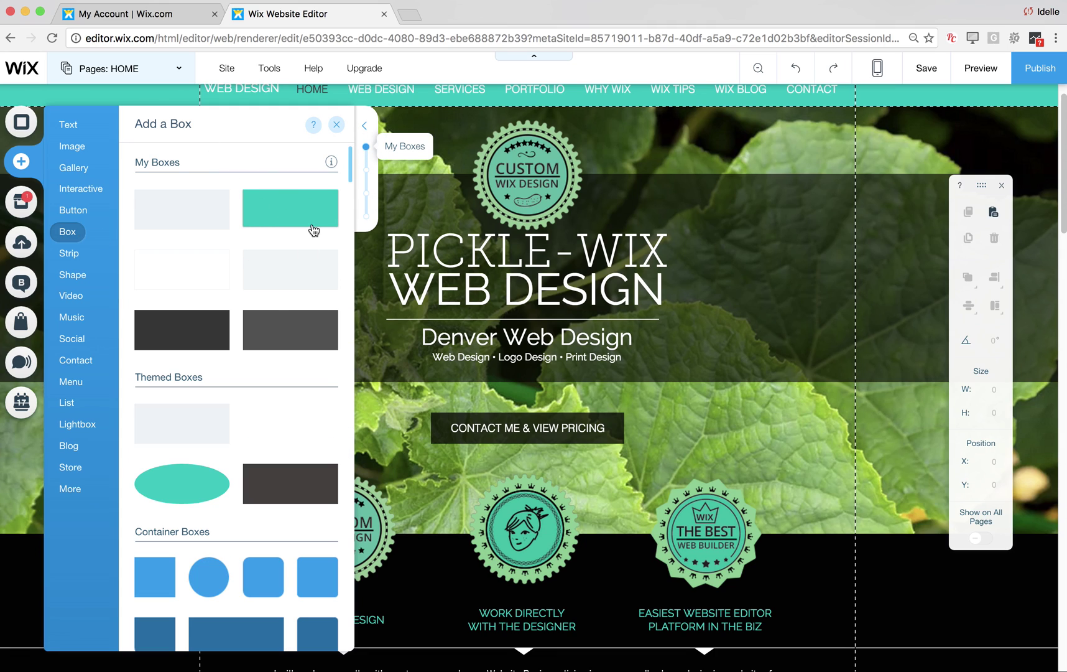
pyautogui.scroll(-10, 275, 259)
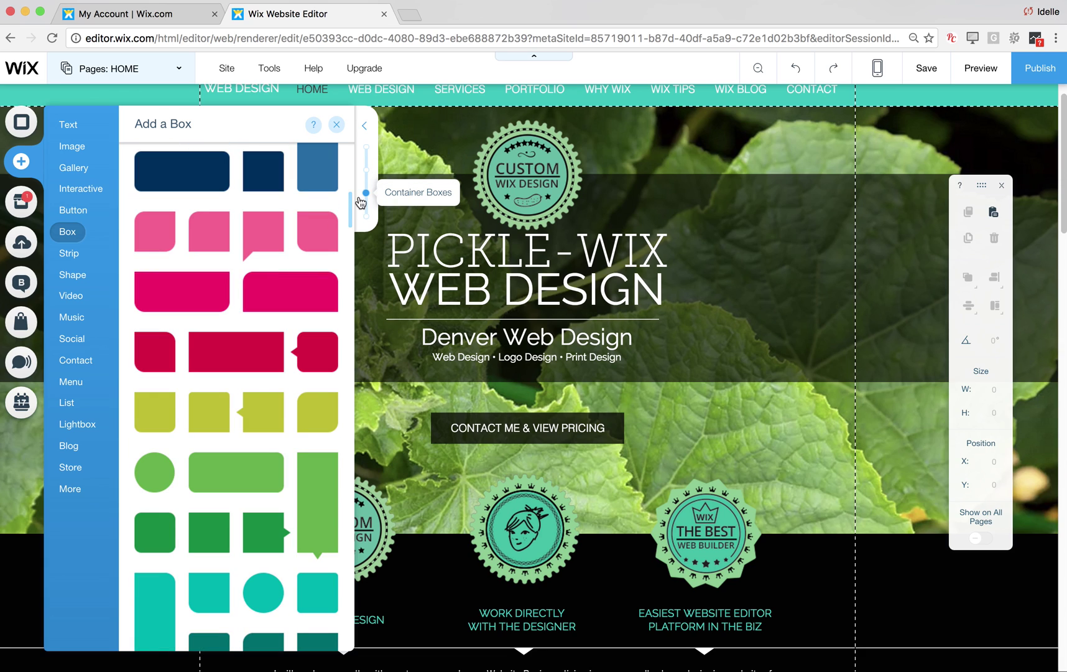
pyautogui.moveTo(365, 222)
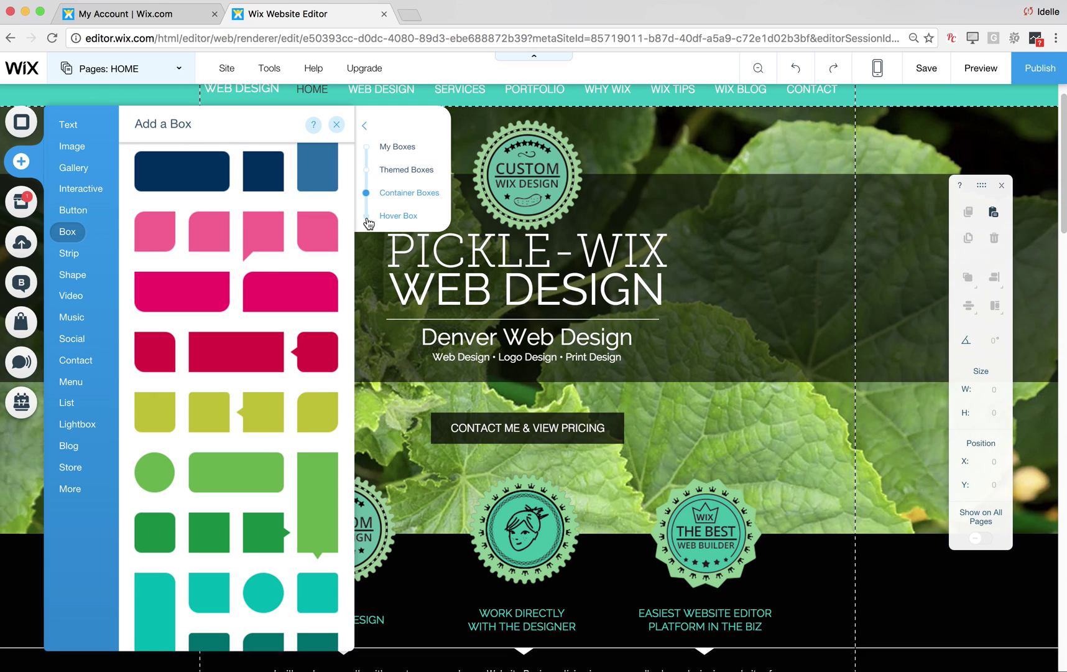
pyautogui.click(368, 217)
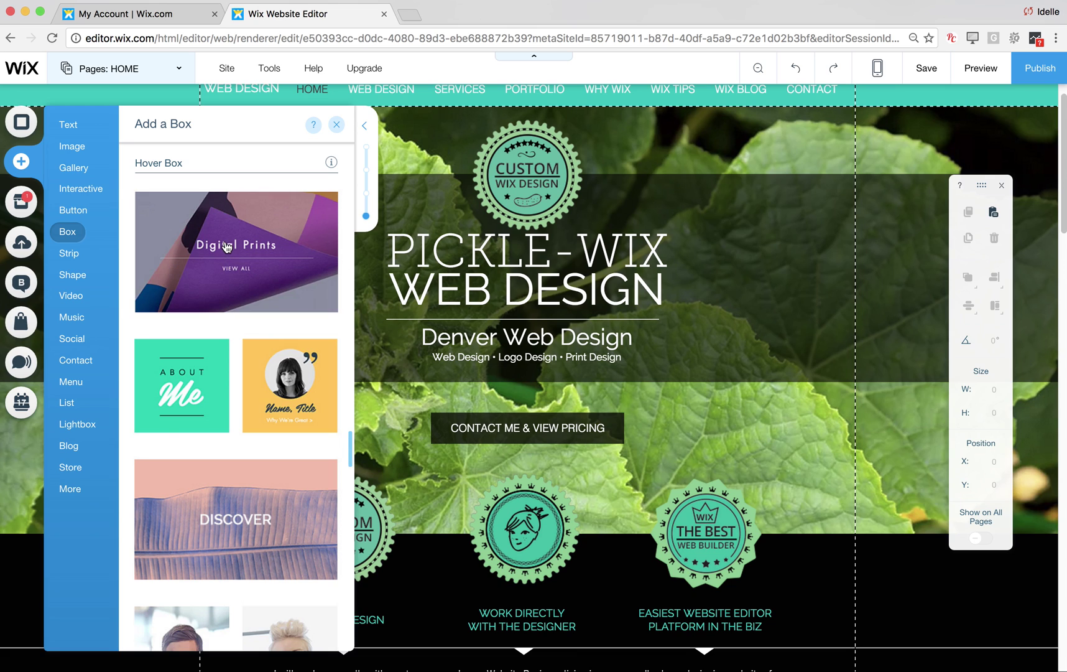
pyautogui.scroll(-5, 198, 431)
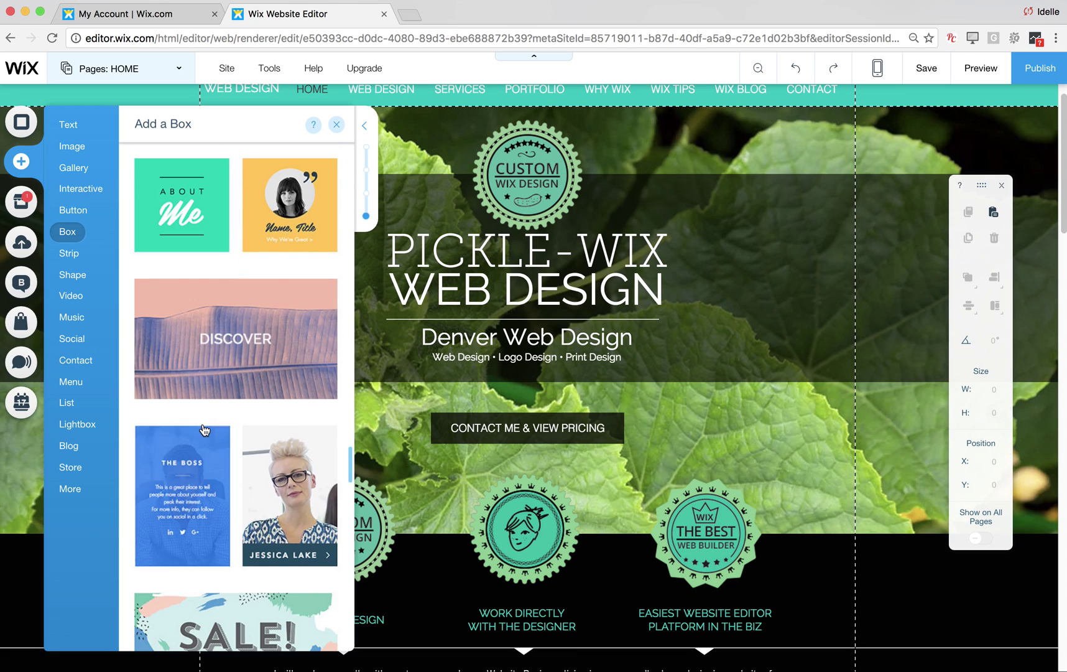
pyautogui.scroll(-8, 204, 429)
pyautogui.scroll(10, 285, 416)
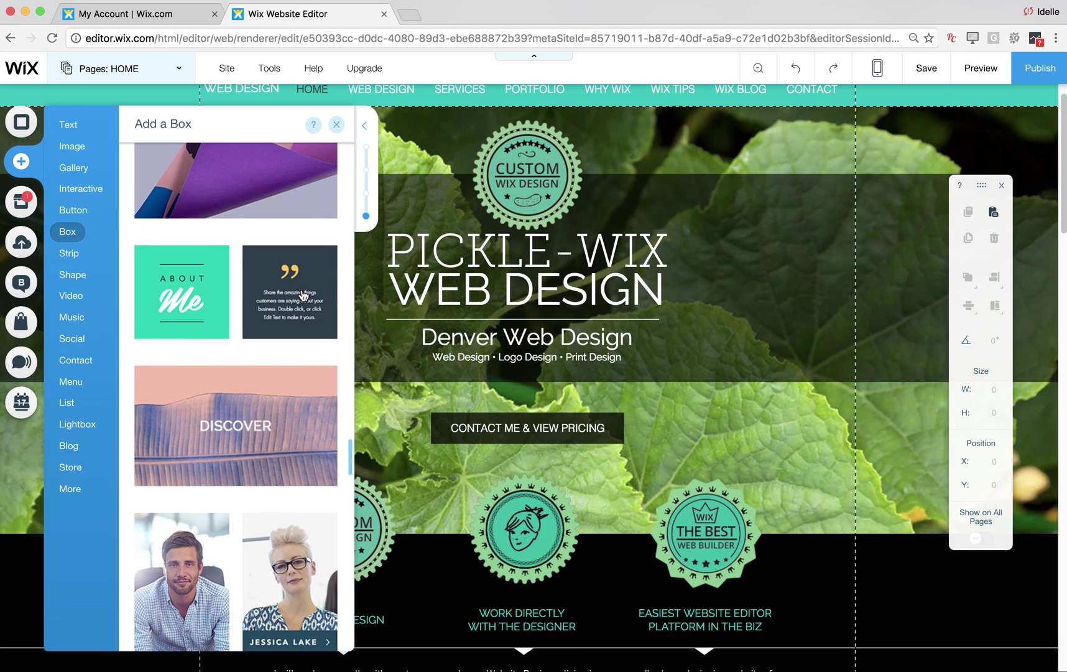
# - Add the About Me hover box and move it below the Denver Web Design heading
pyautogui.click(185, 298)
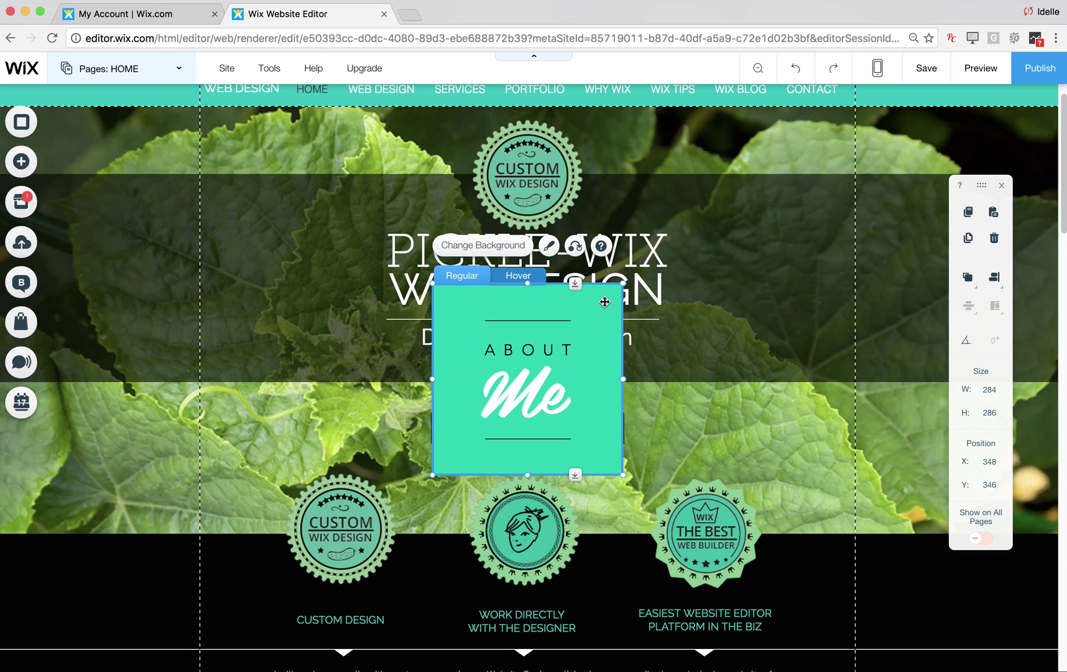
pyautogui.moveTo(605, 302); pyautogui.dragTo(625, 415)
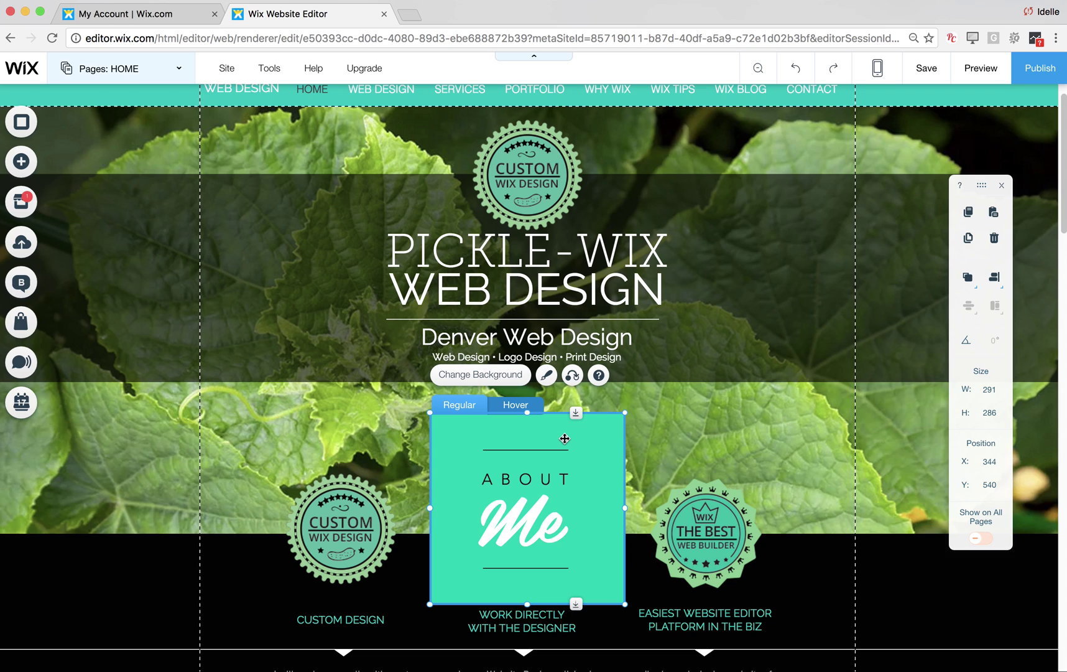
# - Delete the 'About Me' text from the hover box, keeping its two lines
pyautogui.click(525, 514)
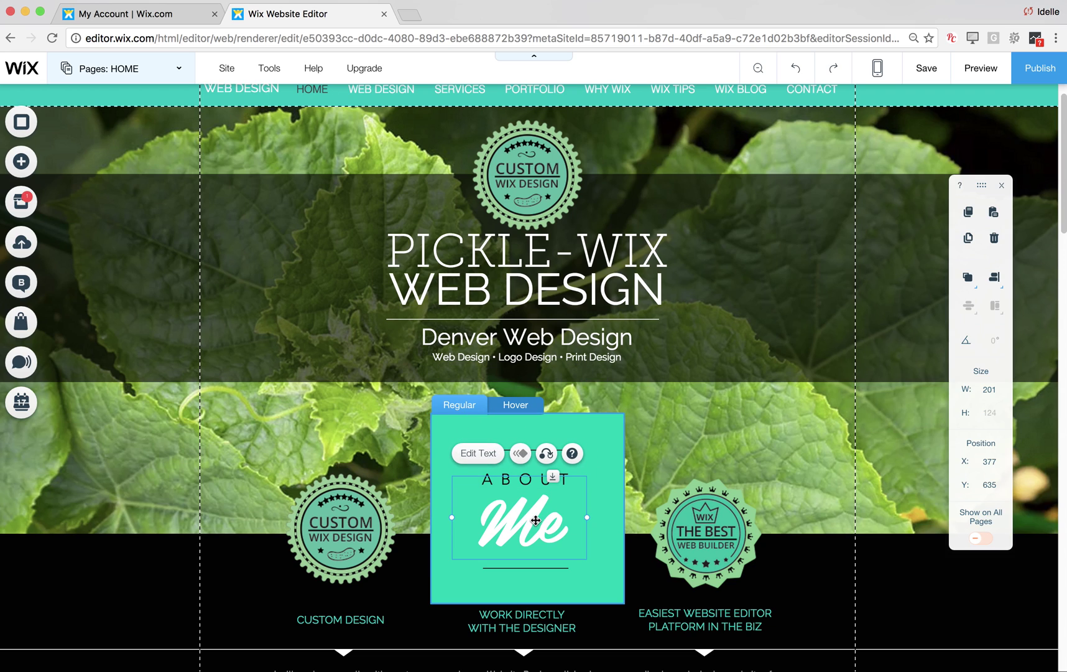
pyautogui.click(518, 486)
pyautogui.click(525, 488)
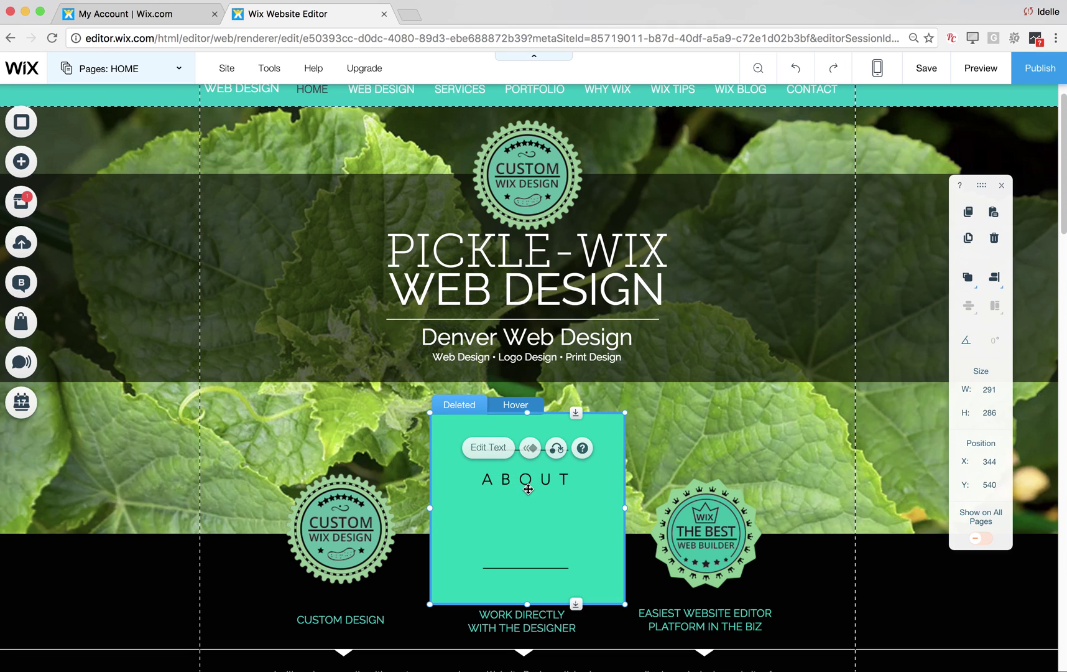
pyautogui.click(528, 494)
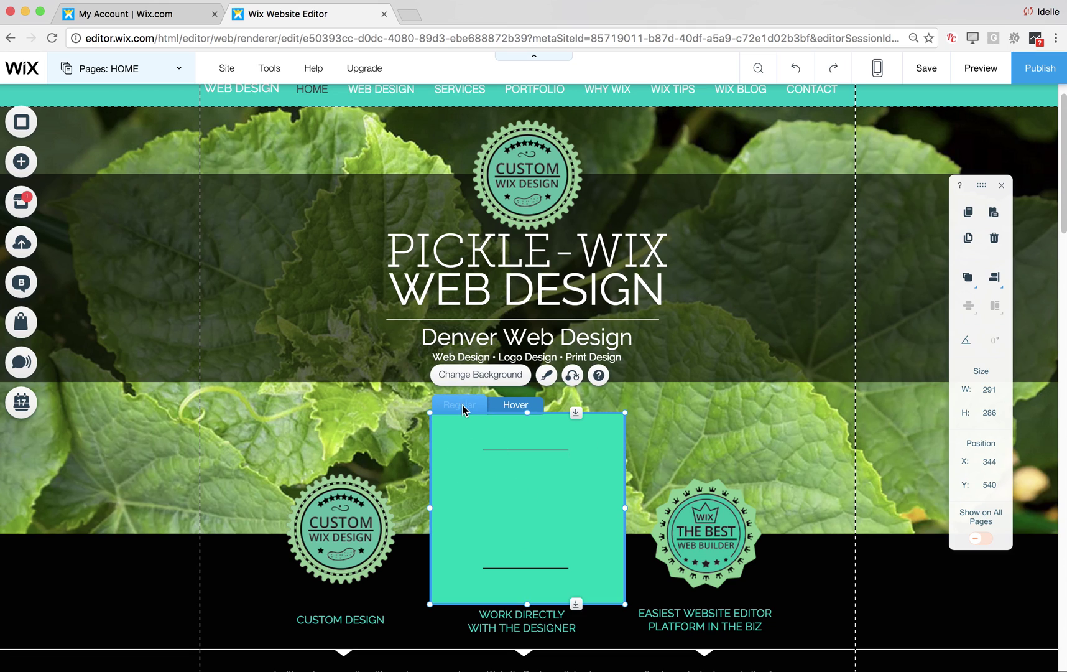
# - Add the Custom Wix Design badge from My Image Uploads to the page
pyautogui.click(26, 163)
pyautogui.click(72, 147)
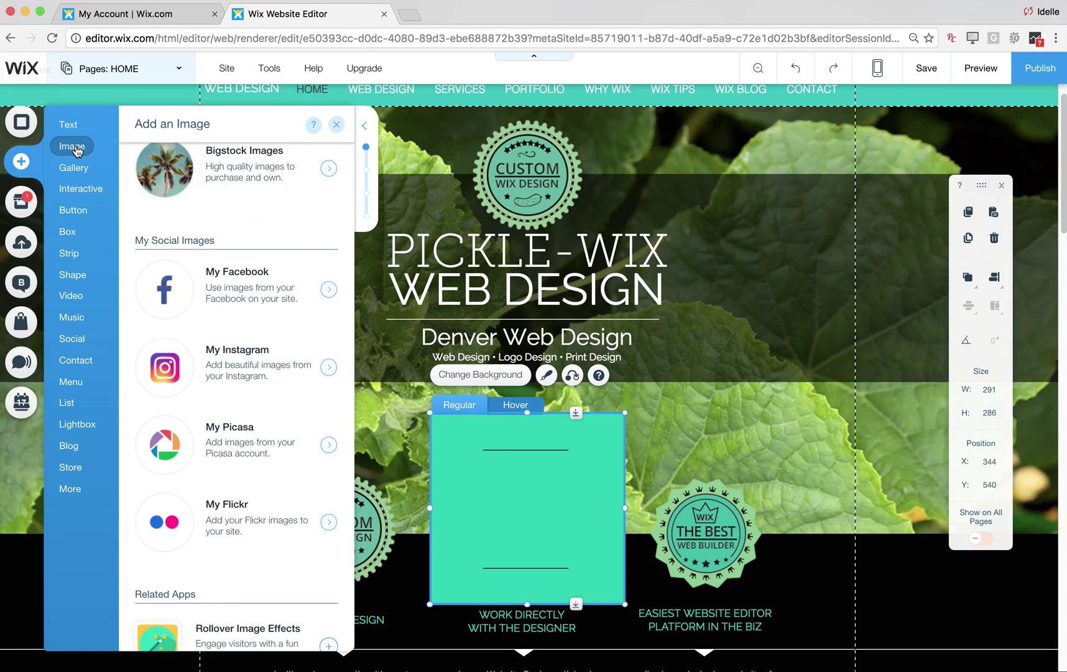
pyautogui.click(241, 213)
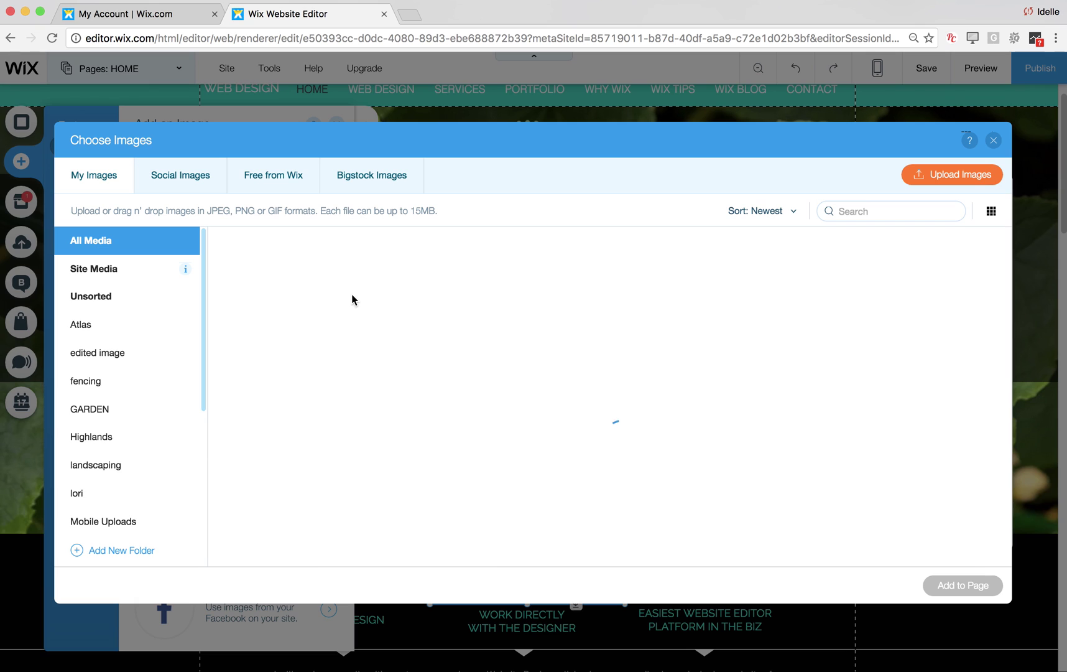
pyautogui.moveTo(280, 317)
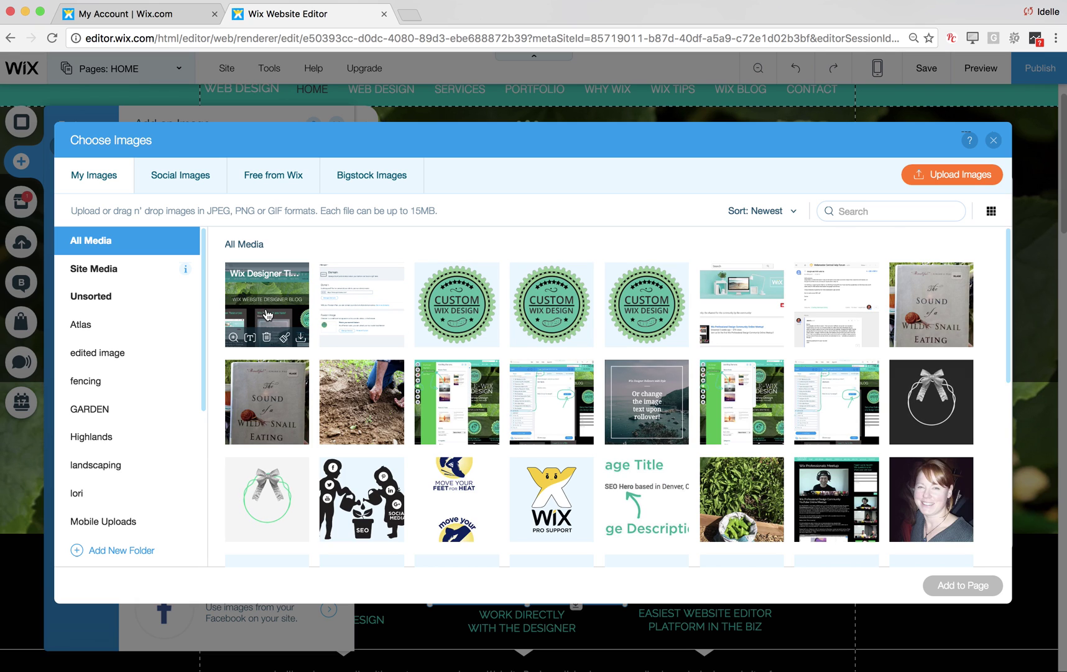
pyautogui.click(459, 303)
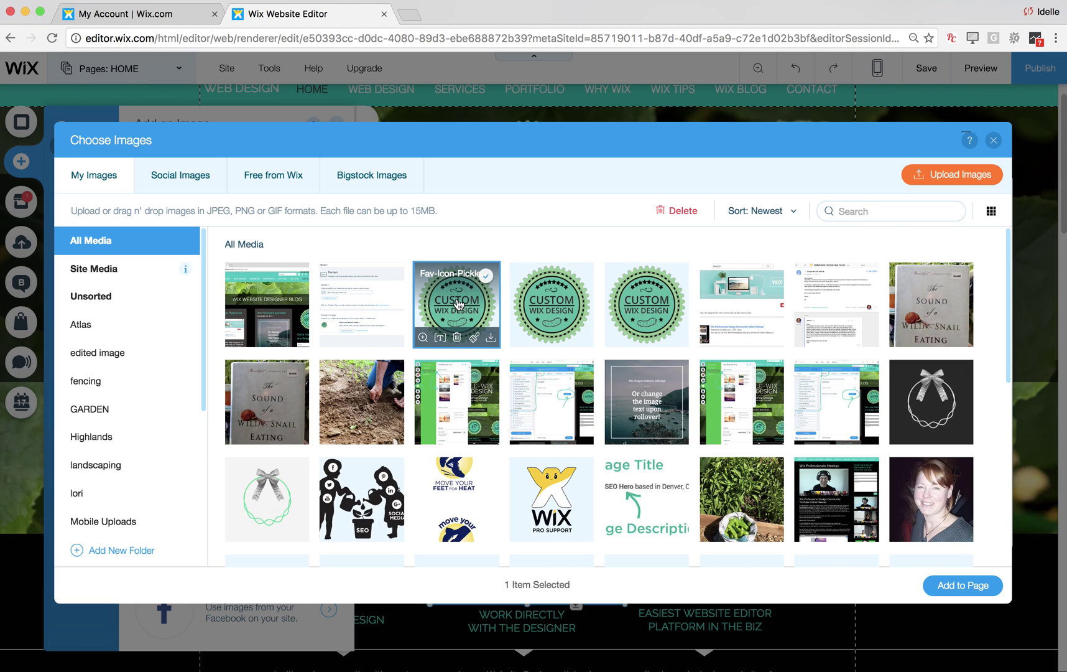
pyautogui.click(970, 584)
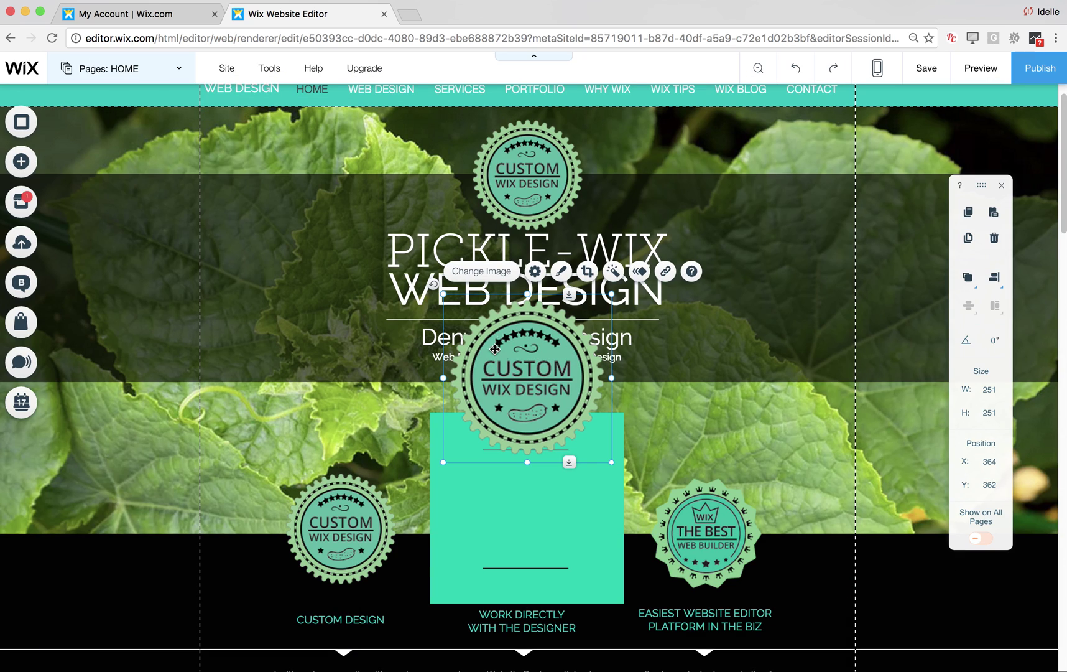
# - Resize the badge to 190 × 190 and attach it centred inside the hover box
pyautogui.moveTo(612, 293); pyautogui.dragTo(569, 336)
pyautogui.moveTo(519, 395); pyautogui.dragTo(540, 477)
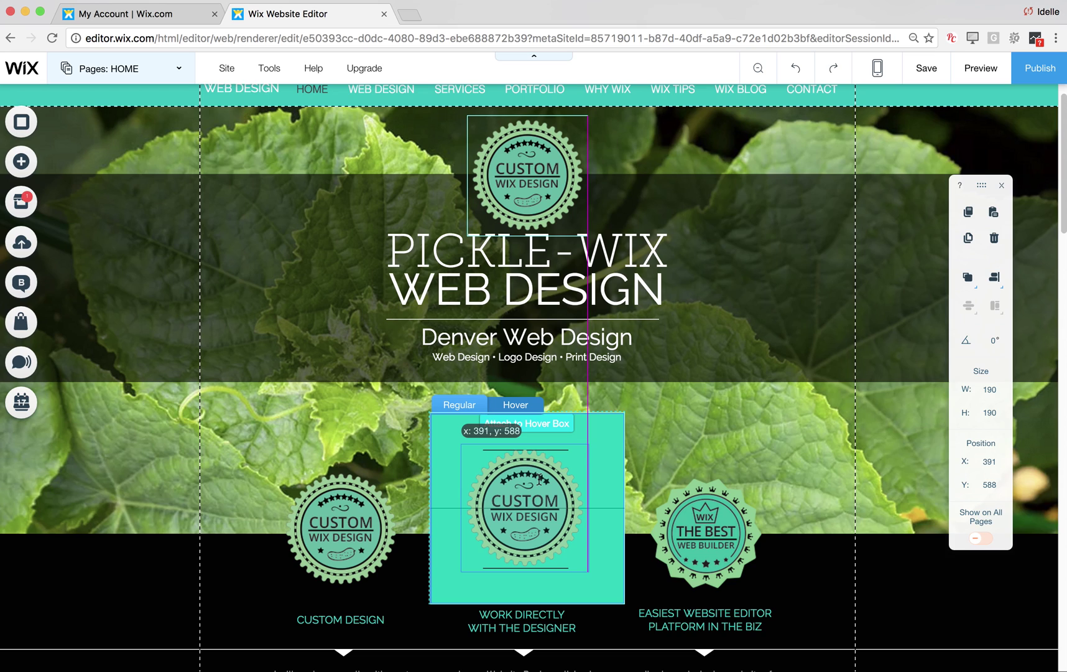
pyautogui.moveTo(539, 479); pyautogui.dragTo(539, 478)
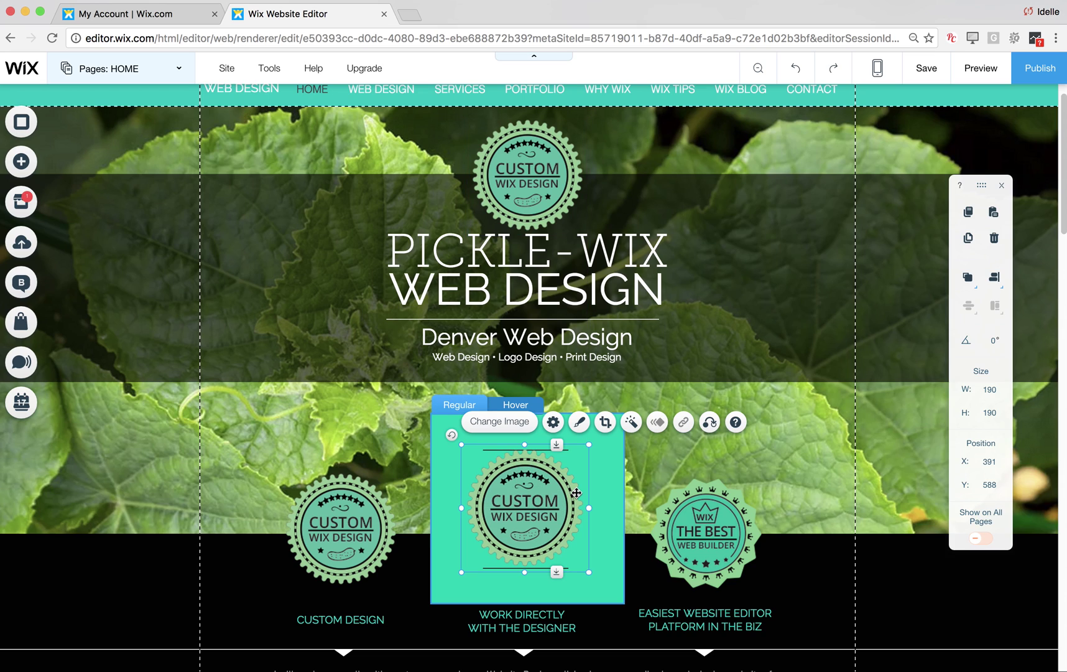
pyautogui.moveTo(574, 489); pyautogui.dragTo(534, 499)
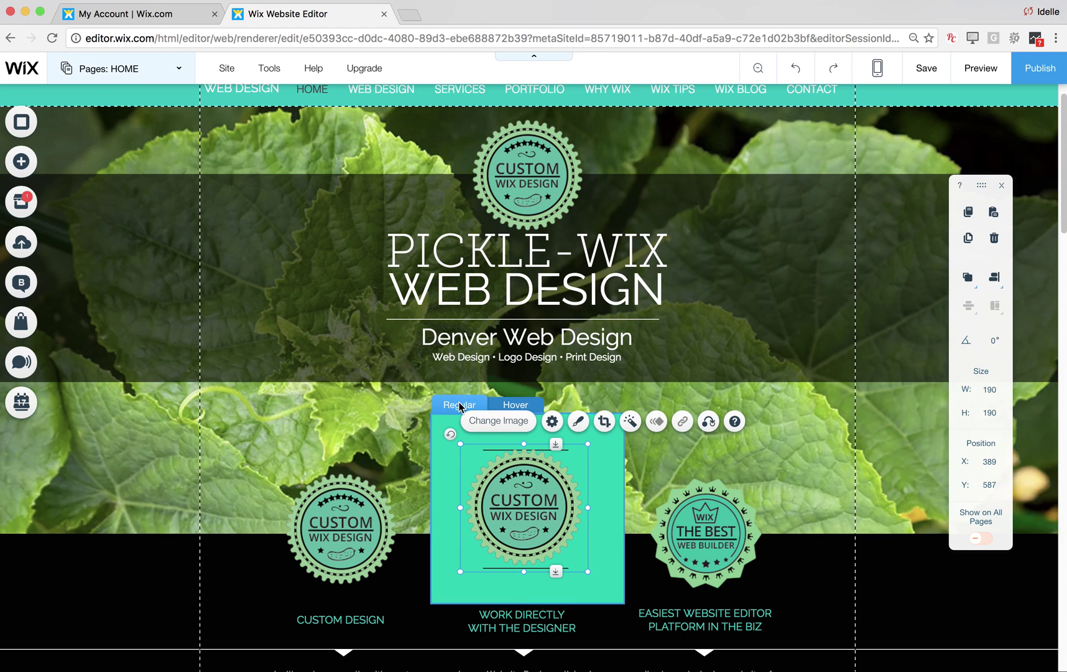
# - Preview the hover box's Hover state, then switch back to Regular
pyautogui.click(534, 405)
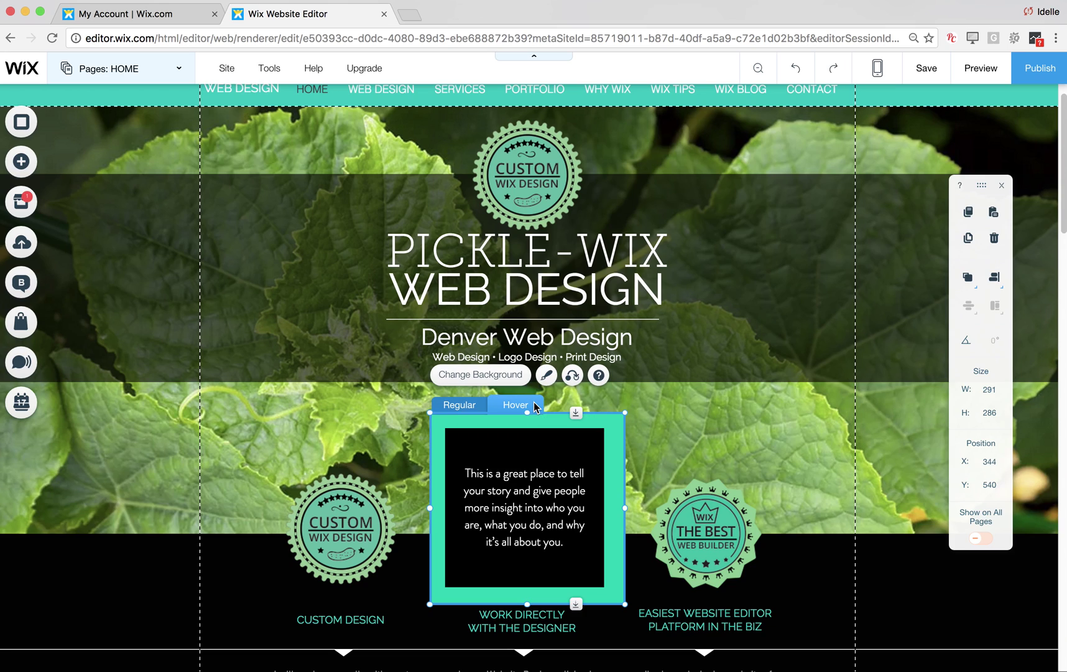
pyautogui.click(465, 405)
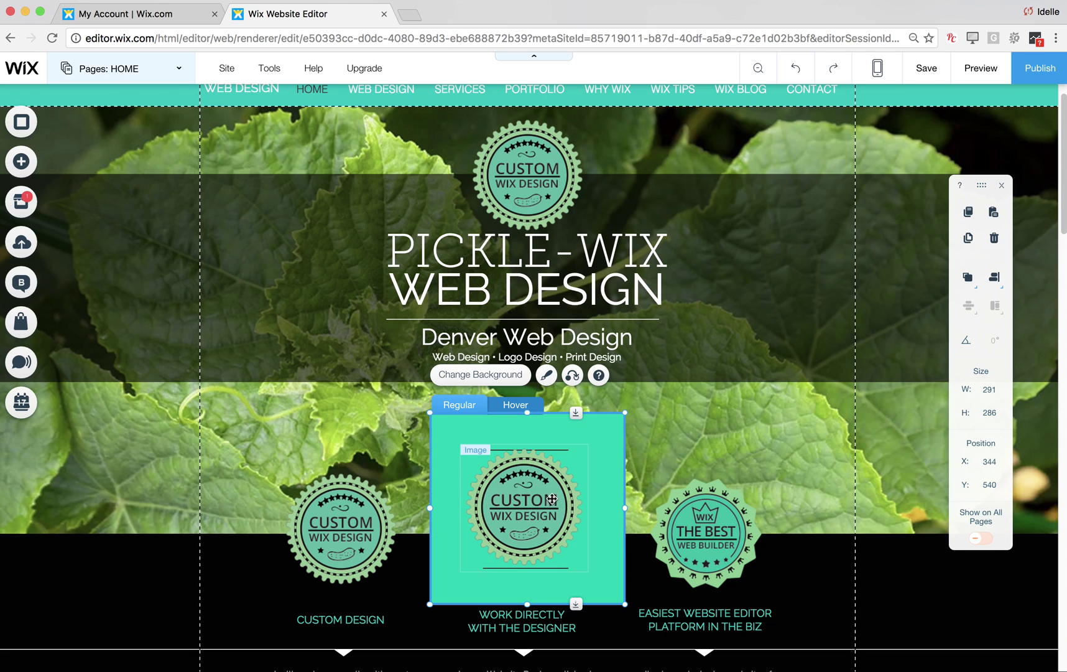
pyautogui.click(511, 406)
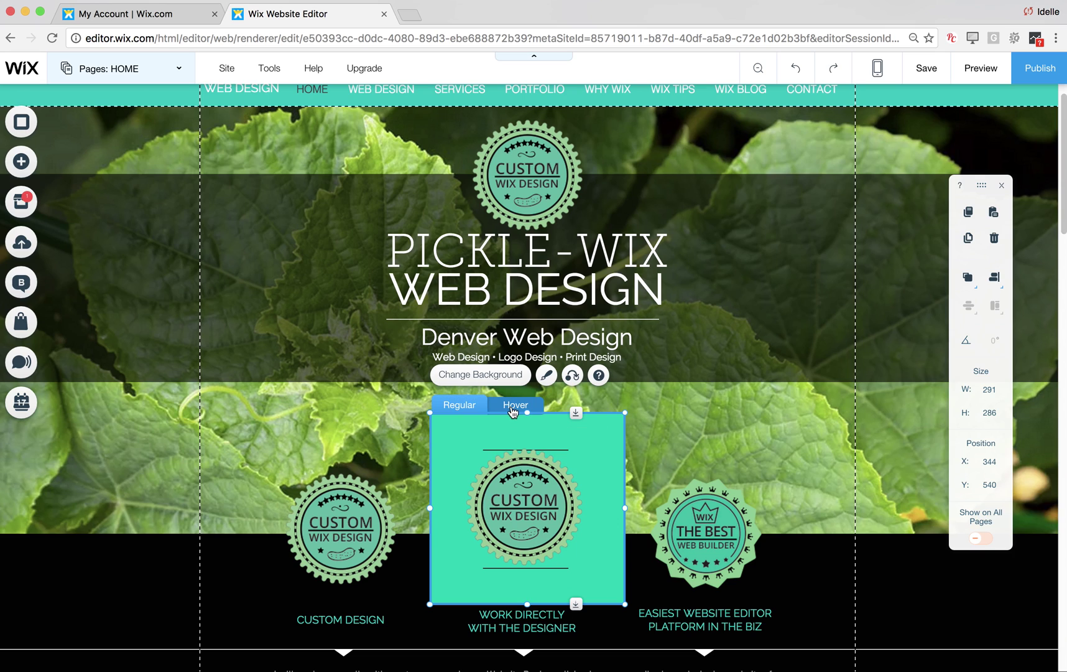
pyautogui.click(471, 408)
# - Reposition the badge inside the box's regular state, then show the Hover state
pyautogui.click(569, 449)
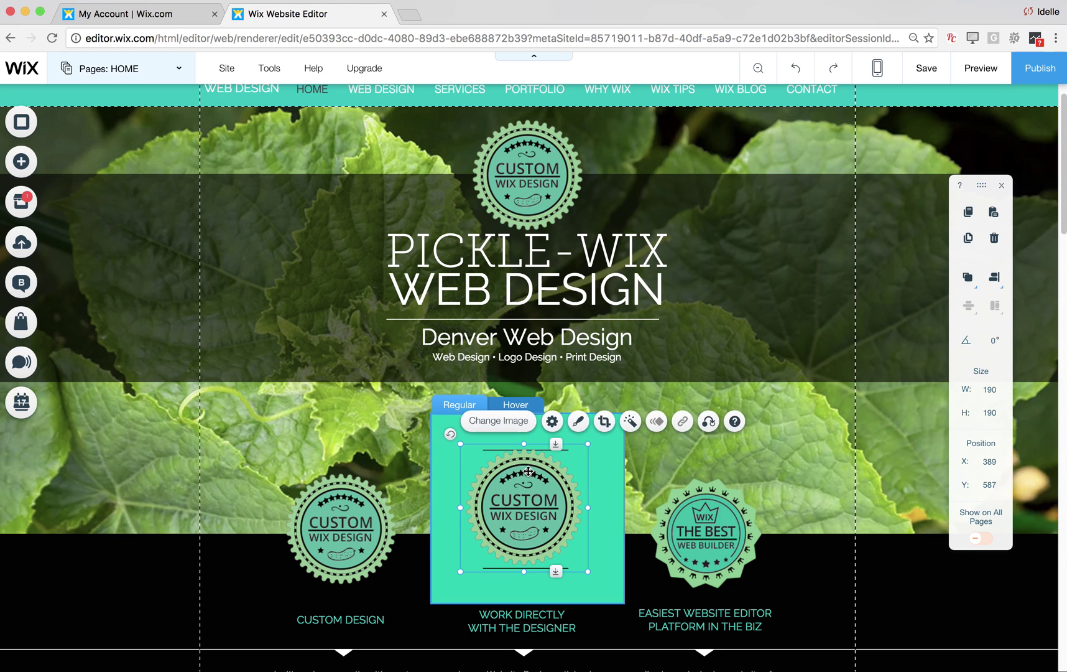
pyautogui.moveTo(569, 449); pyautogui.dragTo(583, 476)
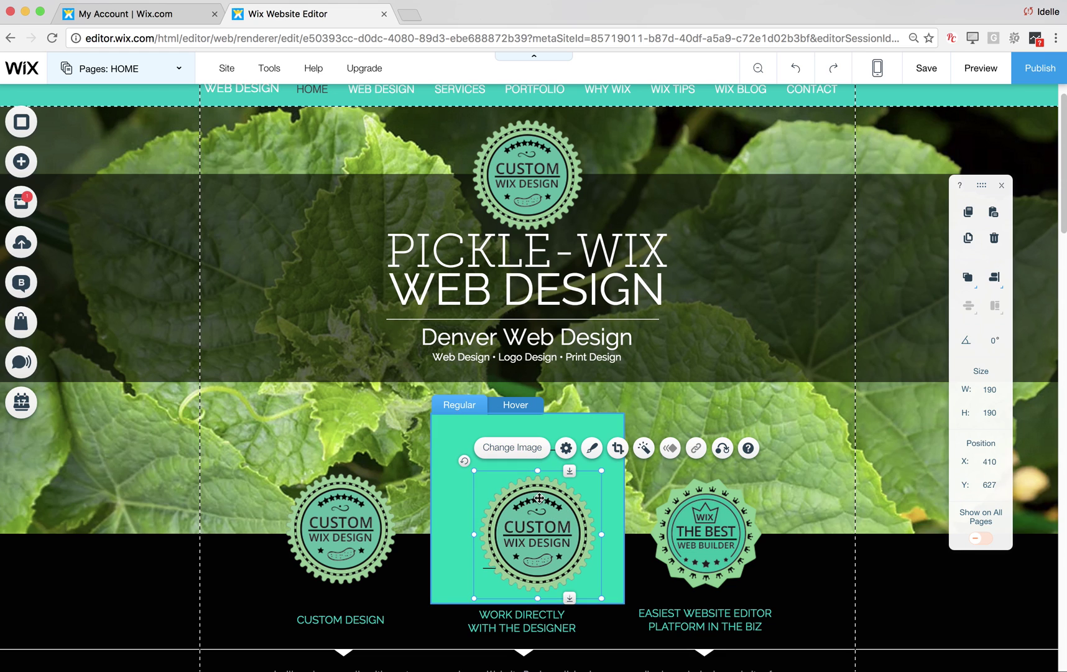
pyautogui.moveTo(526, 536); pyautogui.dragTo(516, 515)
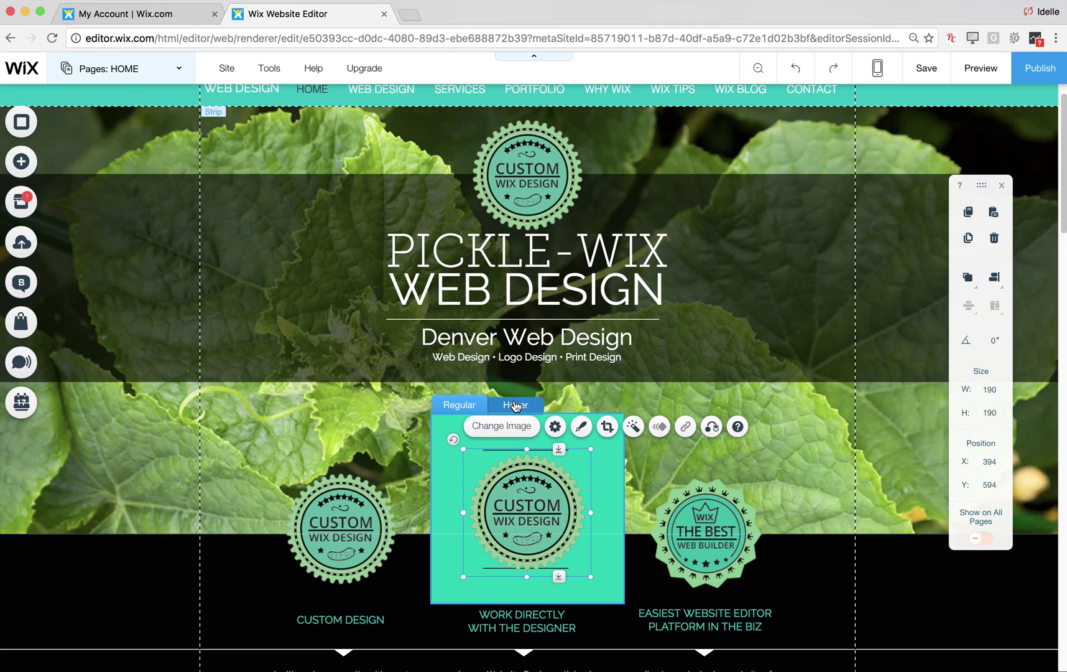
pyautogui.click(516, 405)
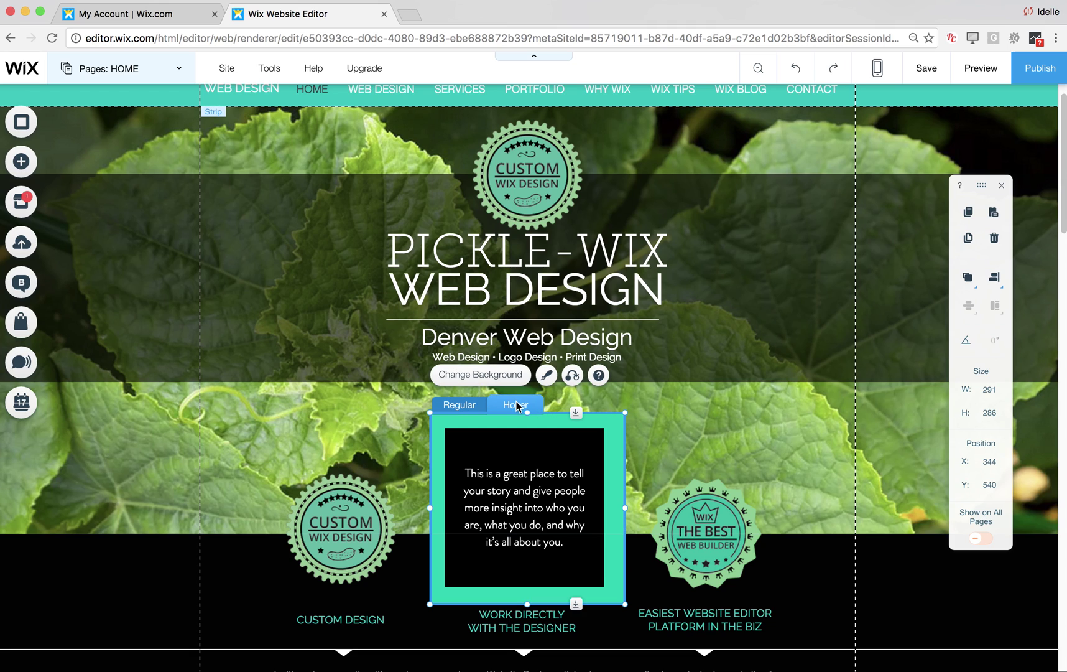
# - Give the hover-state text a Fly-In animation from right, 0.35 s duration, 0.4 s delay
pyautogui.click(528, 478)
pyautogui.click(532, 442)
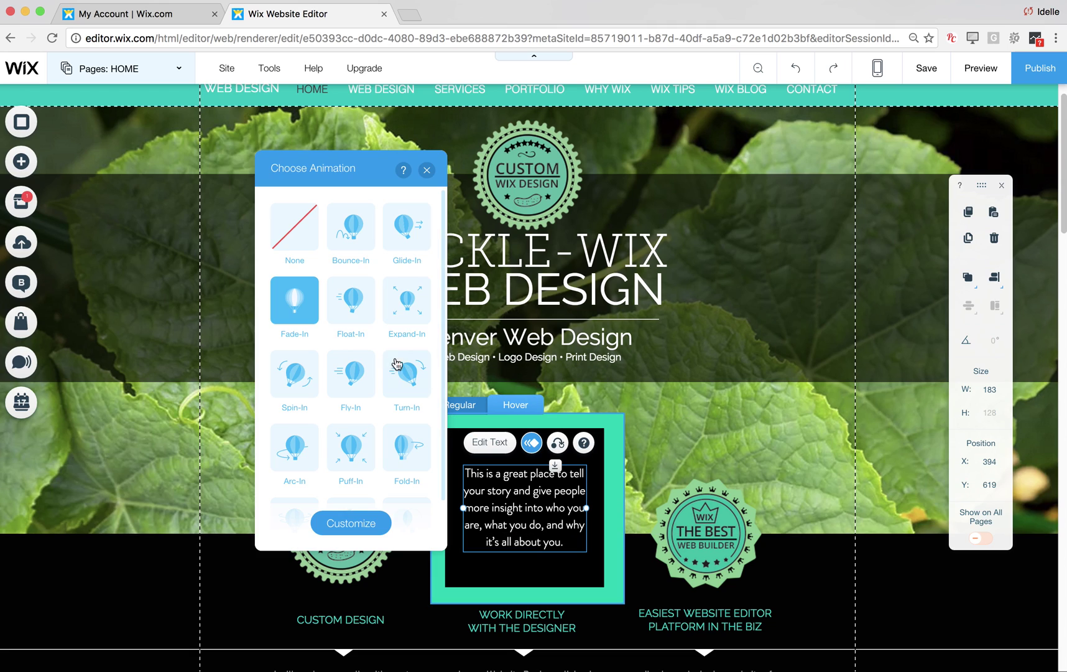
pyautogui.click(346, 306)
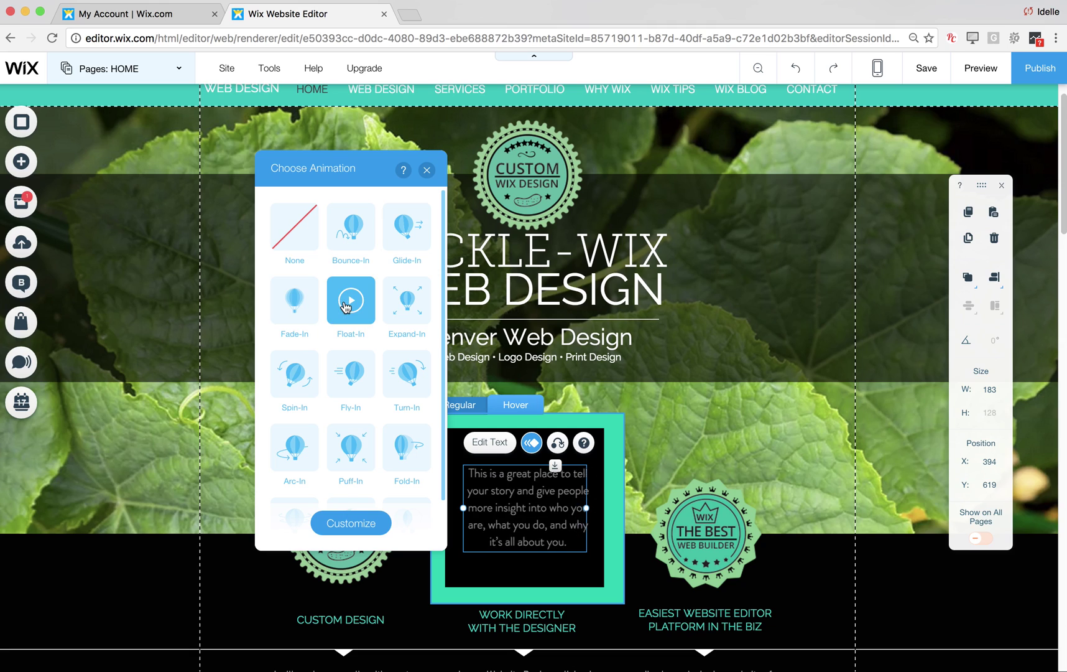
pyautogui.click(406, 307)
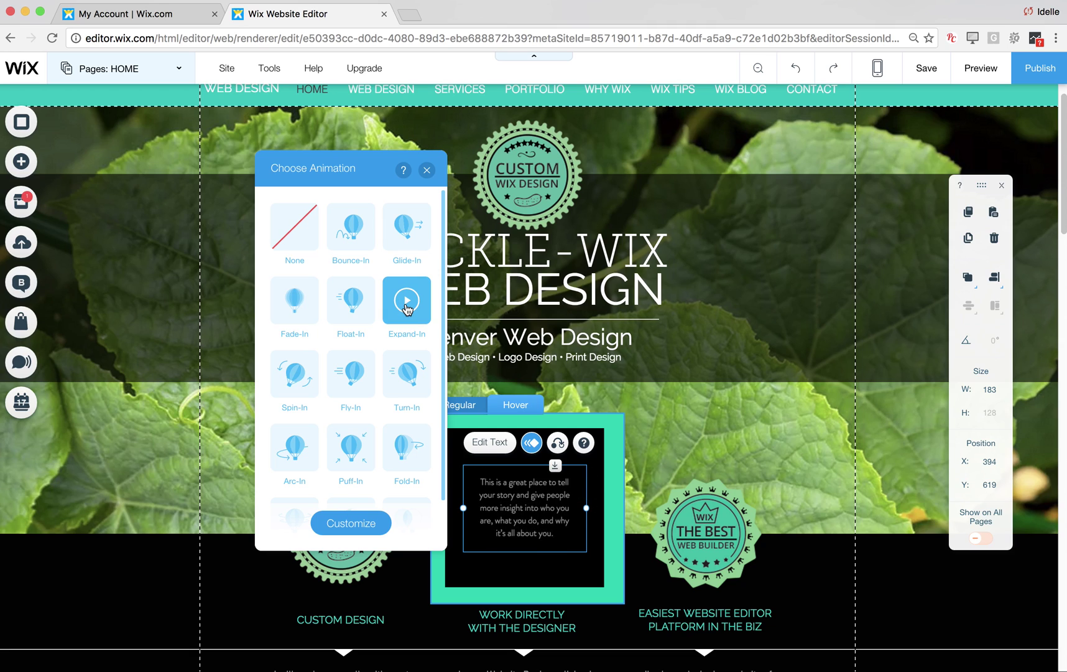
pyautogui.click(353, 373)
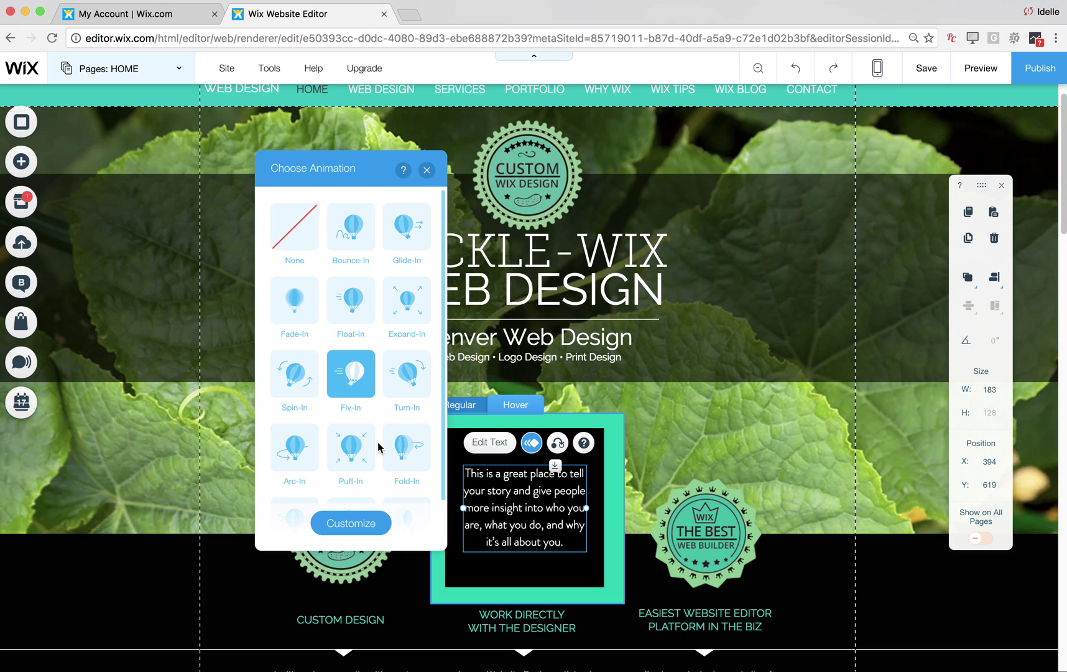
pyautogui.click(351, 522)
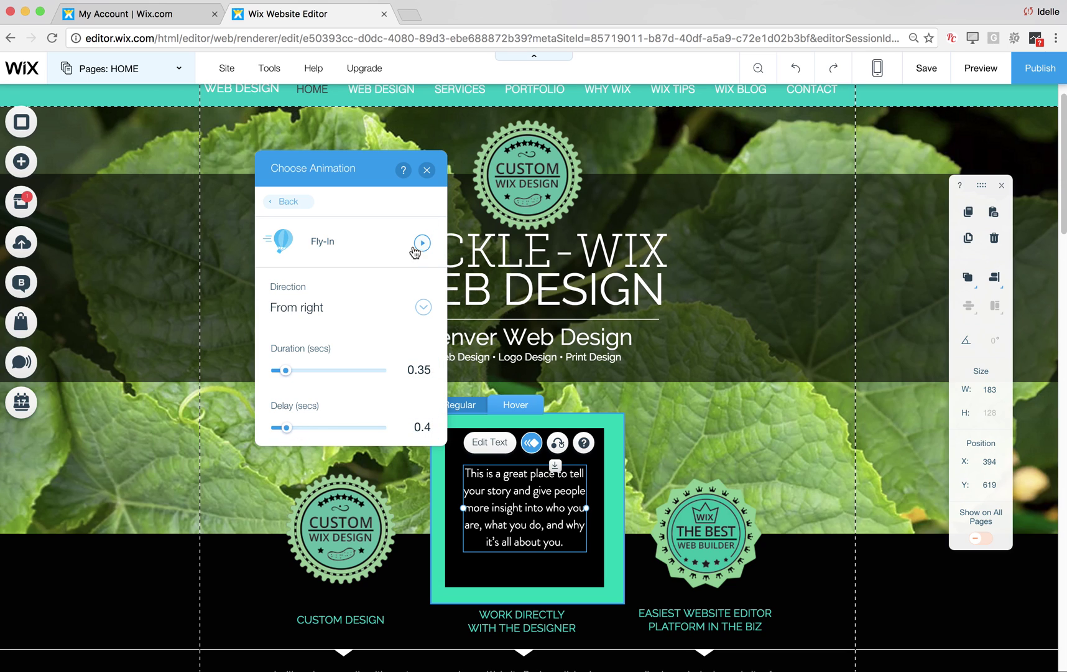
pyautogui.click(426, 170)
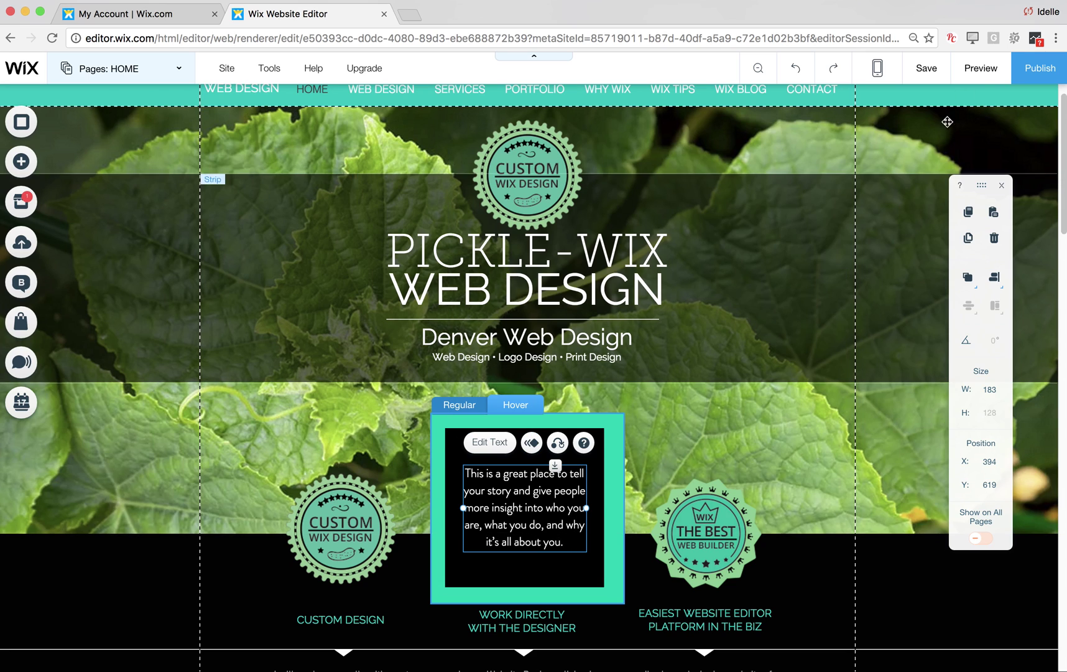
pyautogui.click(980, 68)
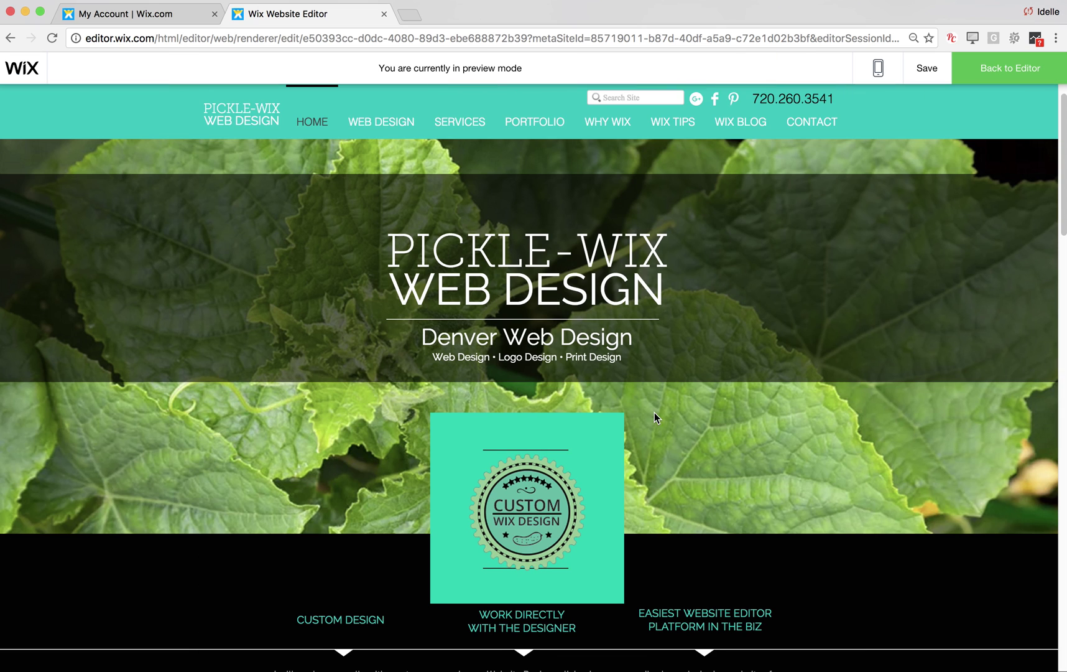
pyautogui.moveTo(520, 480)
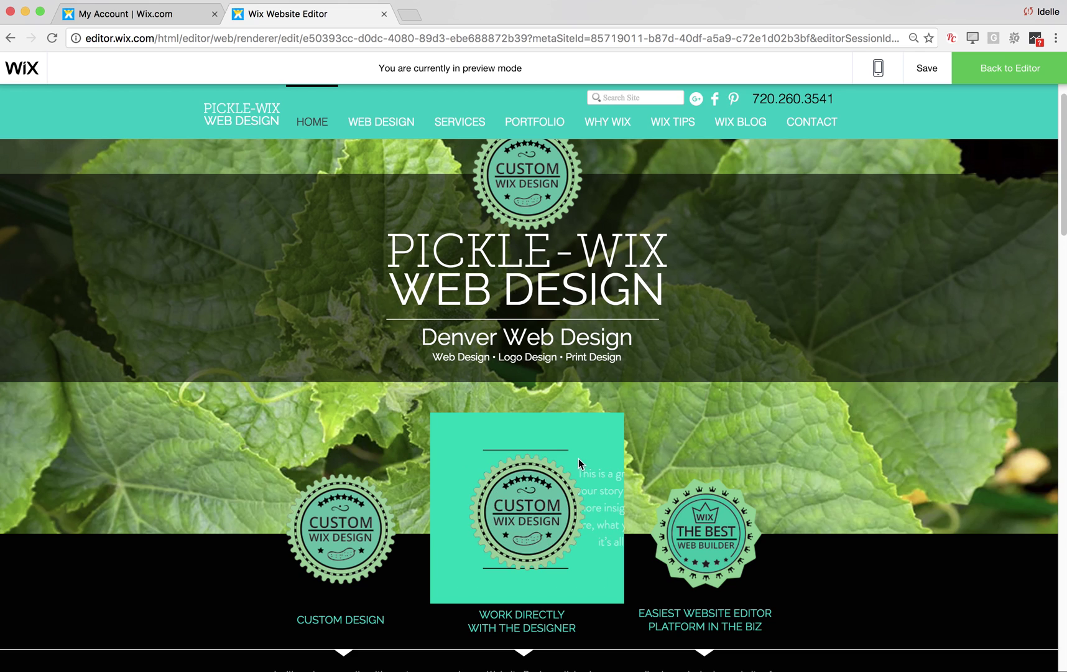
pyautogui.click(1009, 67)
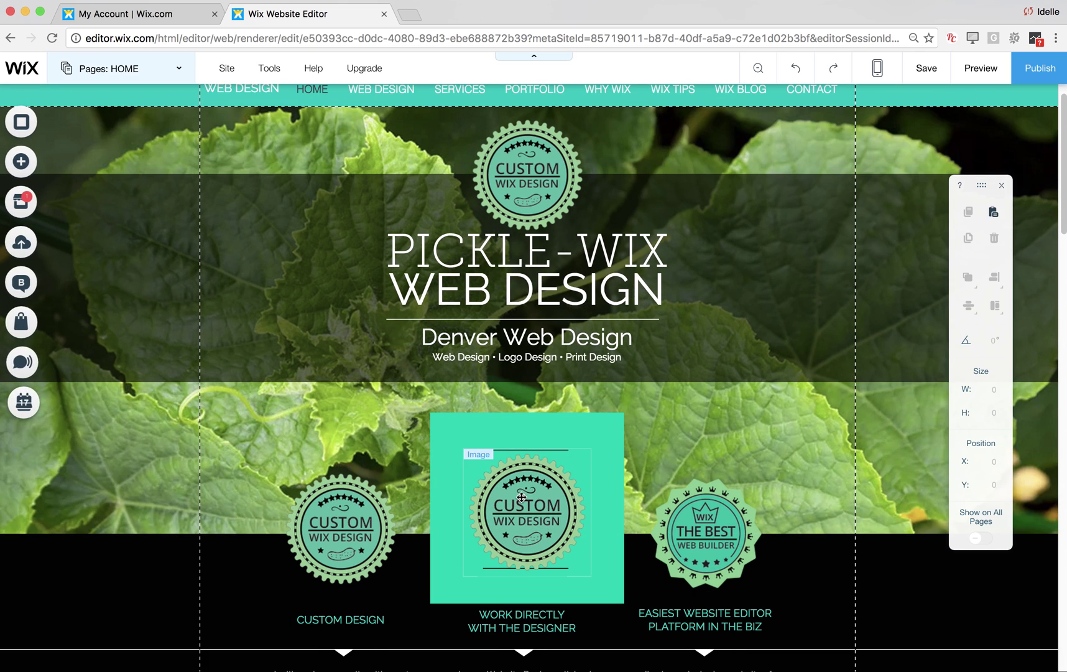
# - Set the hover box's background to the gardening photo
pyautogui.click(564, 430)
pyautogui.click(551, 449)
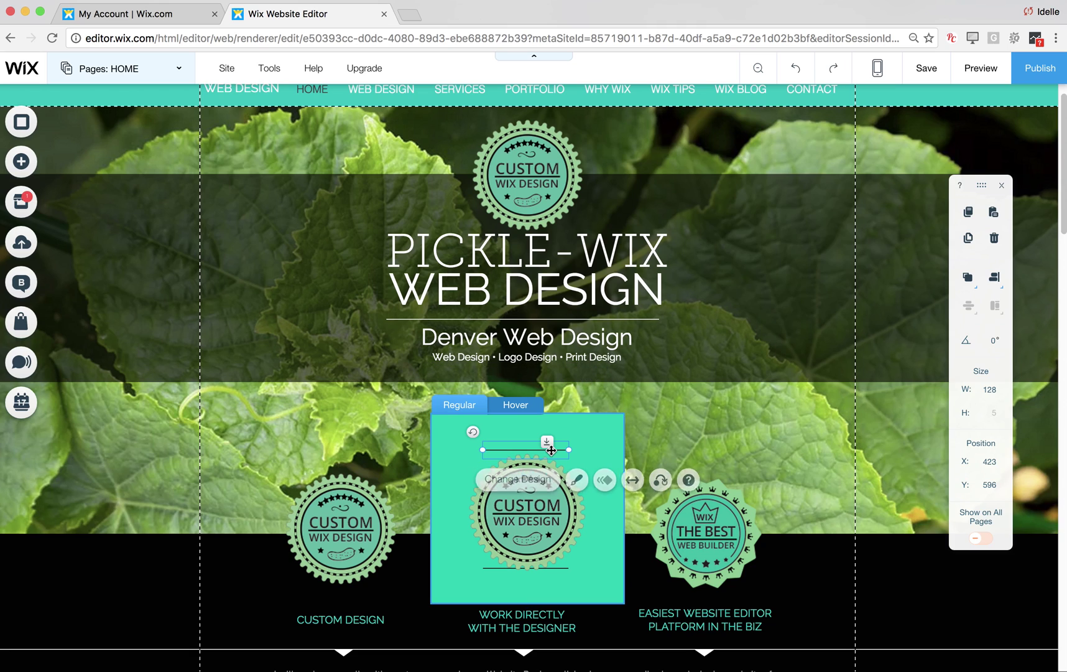
pyautogui.click(553, 442)
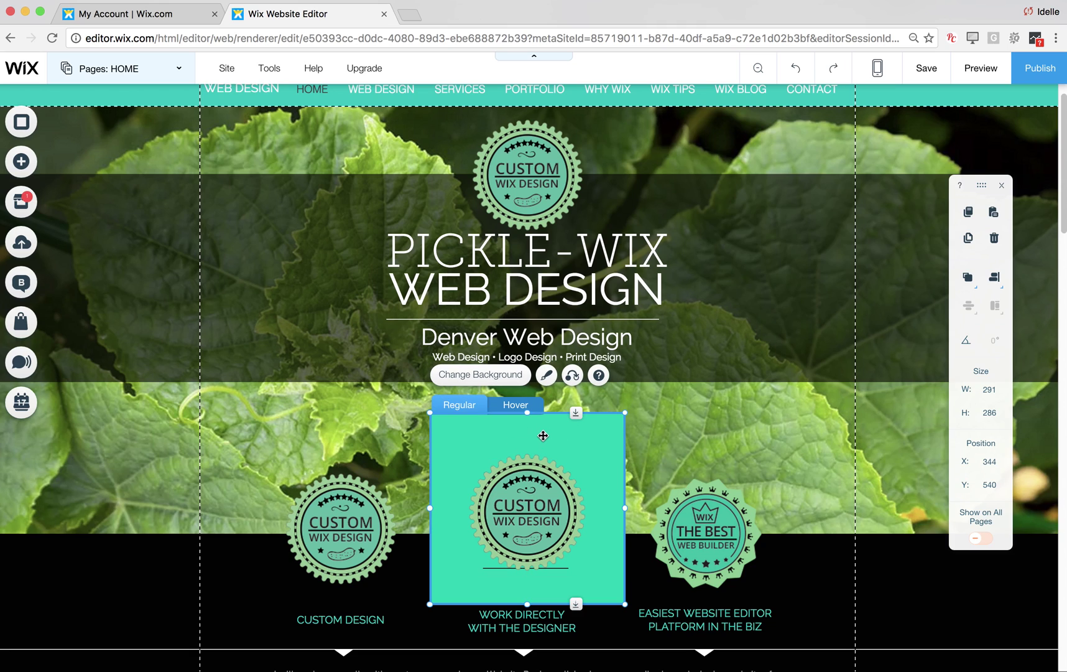
pyautogui.click(501, 374)
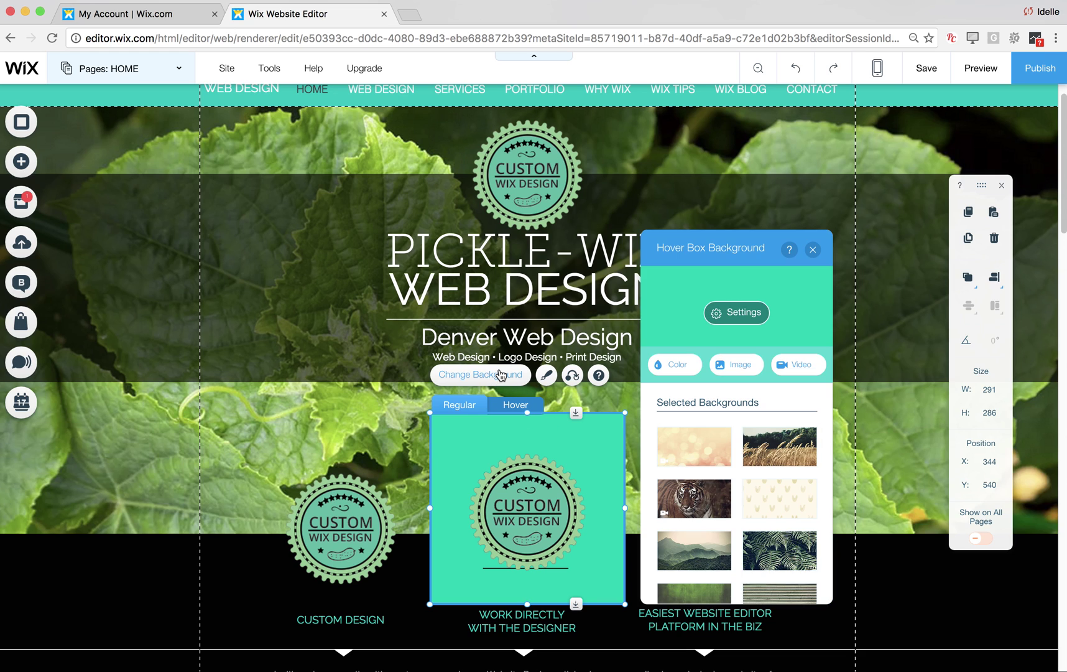
pyautogui.click(736, 365)
pyautogui.click(357, 404)
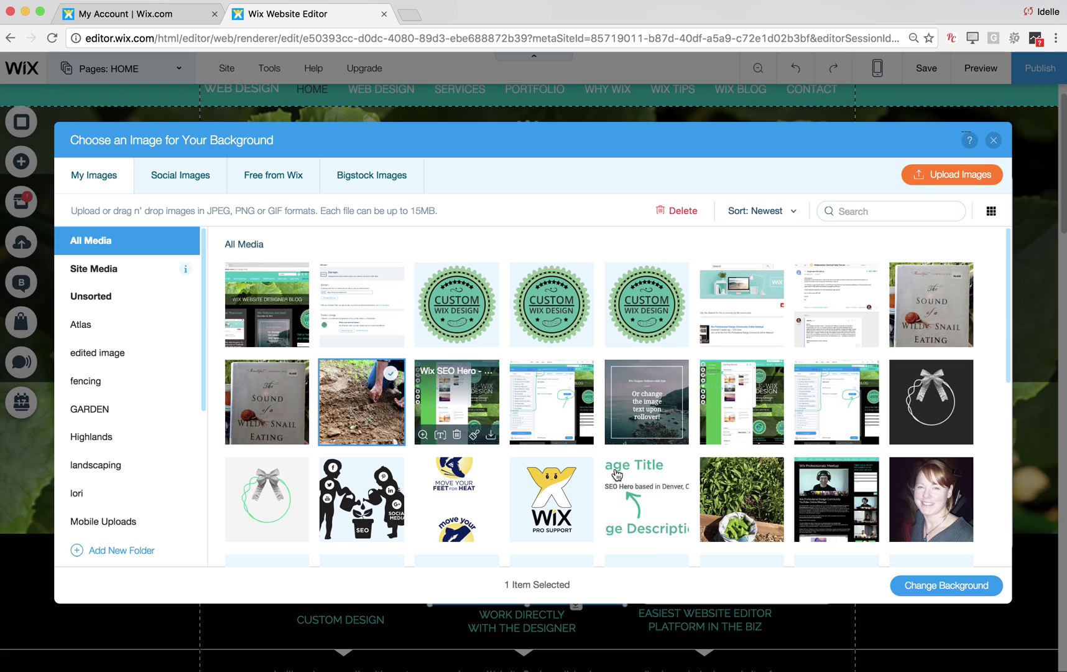
pyautogui.click(946, 584)
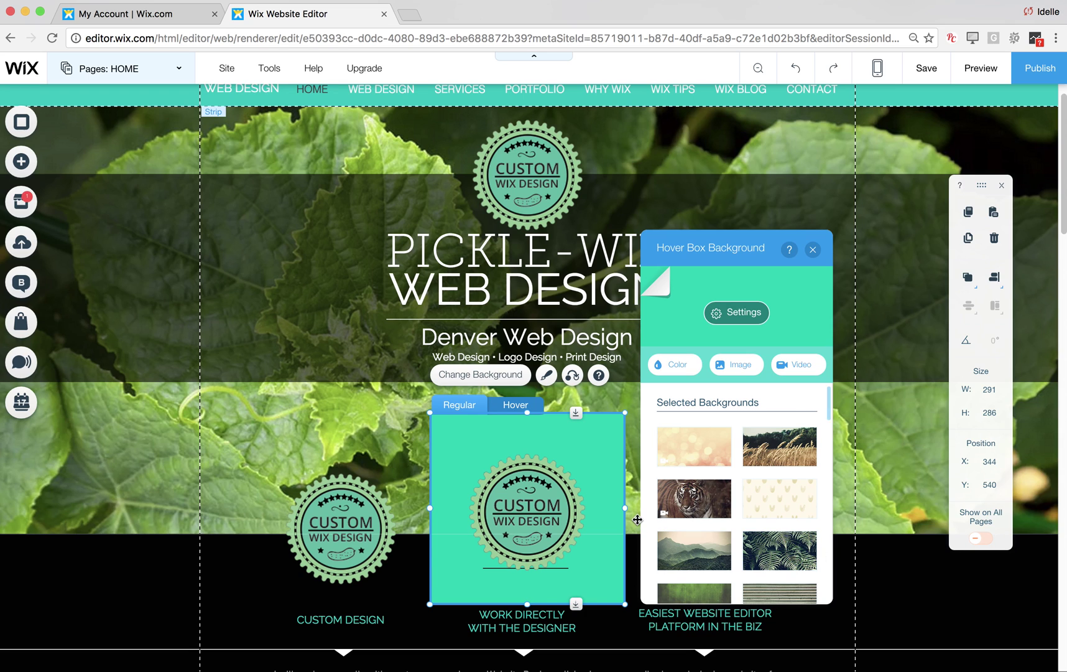
# - Fade the background photo to 40% image opacity and return to the background options
pyautogui.click(737, 312)
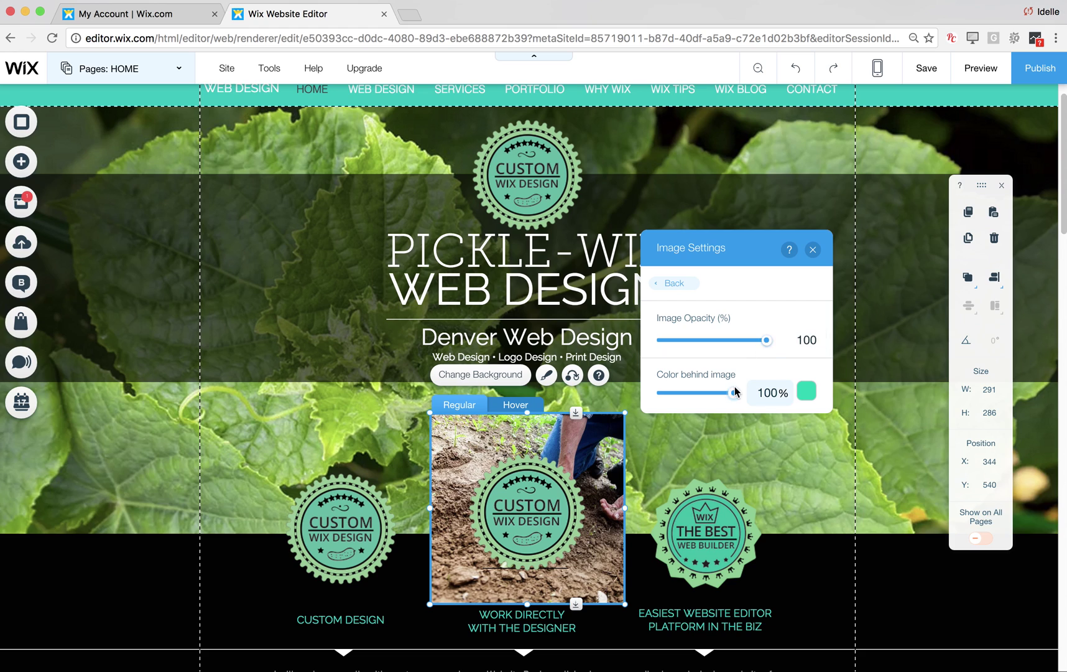
pyautogui.moveTo(765, 341); pyautogui.dragTo(705, 344)
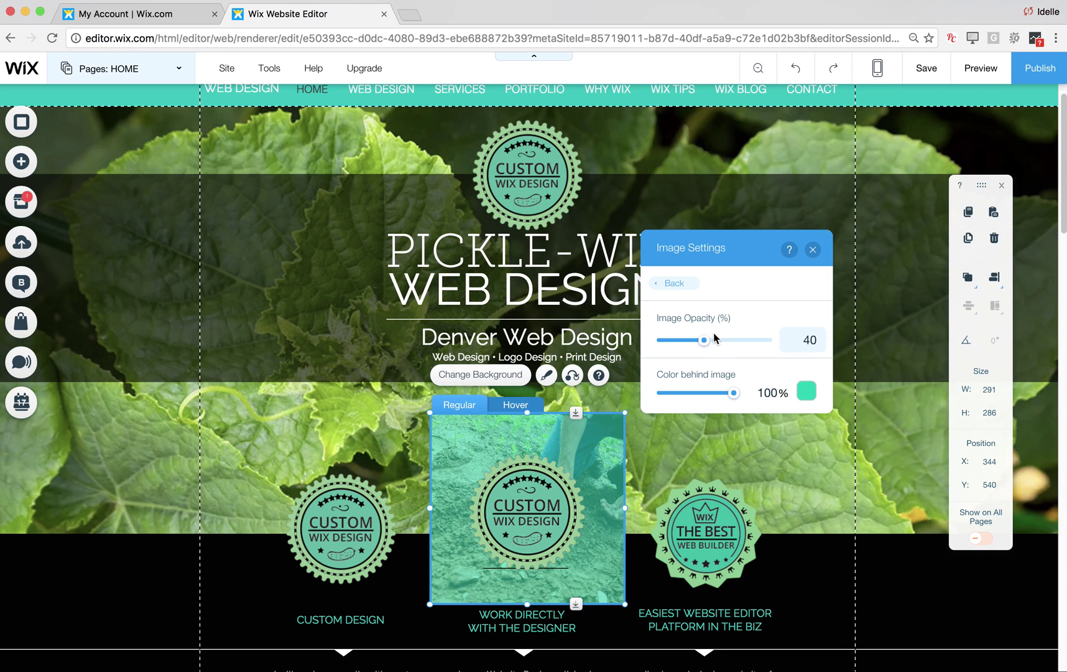
pyautogui.click(672, 282)
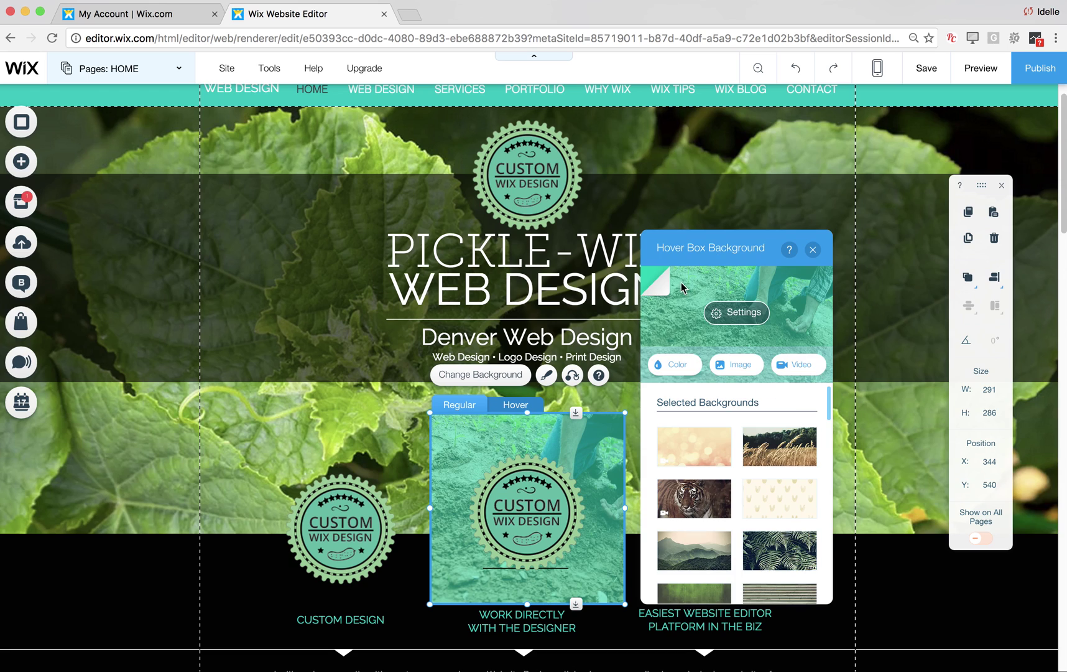
# - Replace the box background with the Abstract water-ripple (Water Drop) video
pyautogui.click(799, 365)
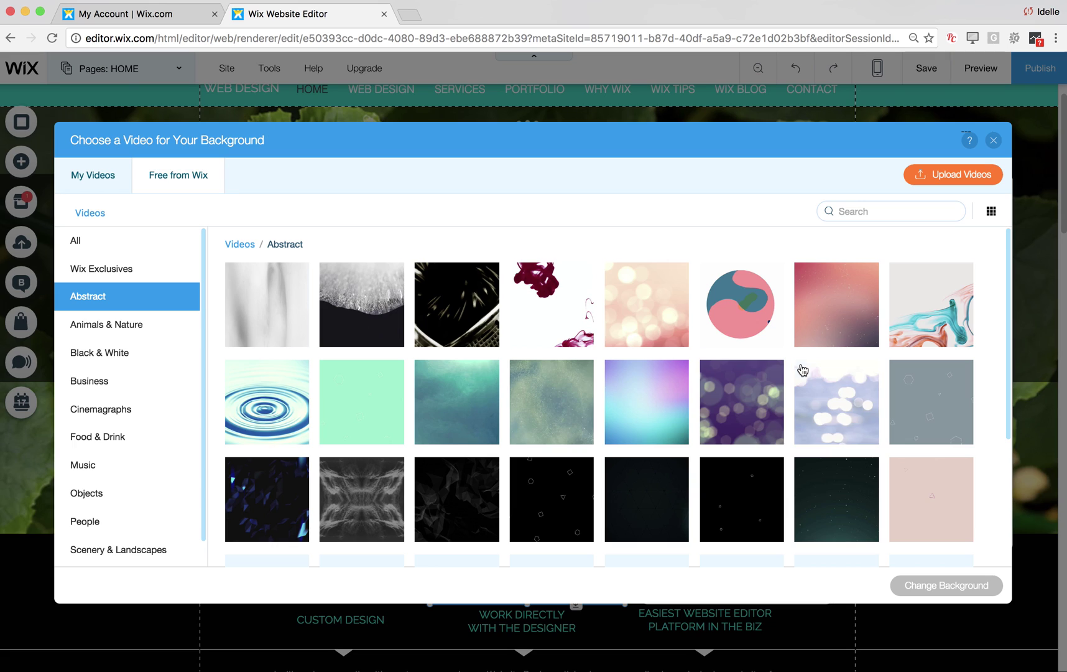
pyautogui.click(288, 396)
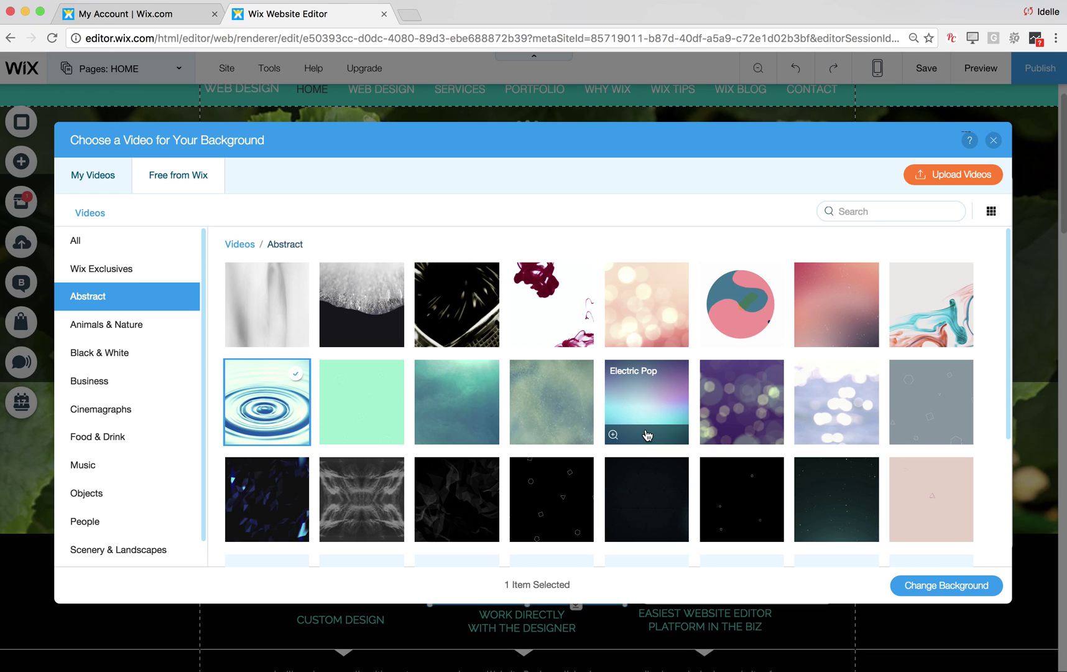
pyautogui.click(933, 586)
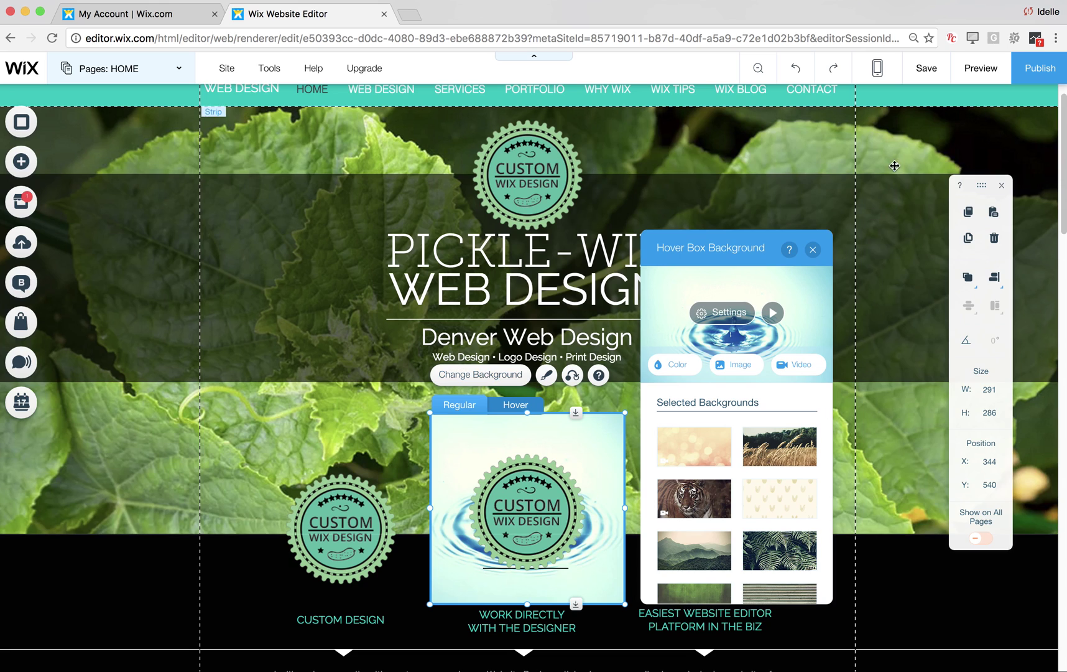
pyautogui.click(477, 377)
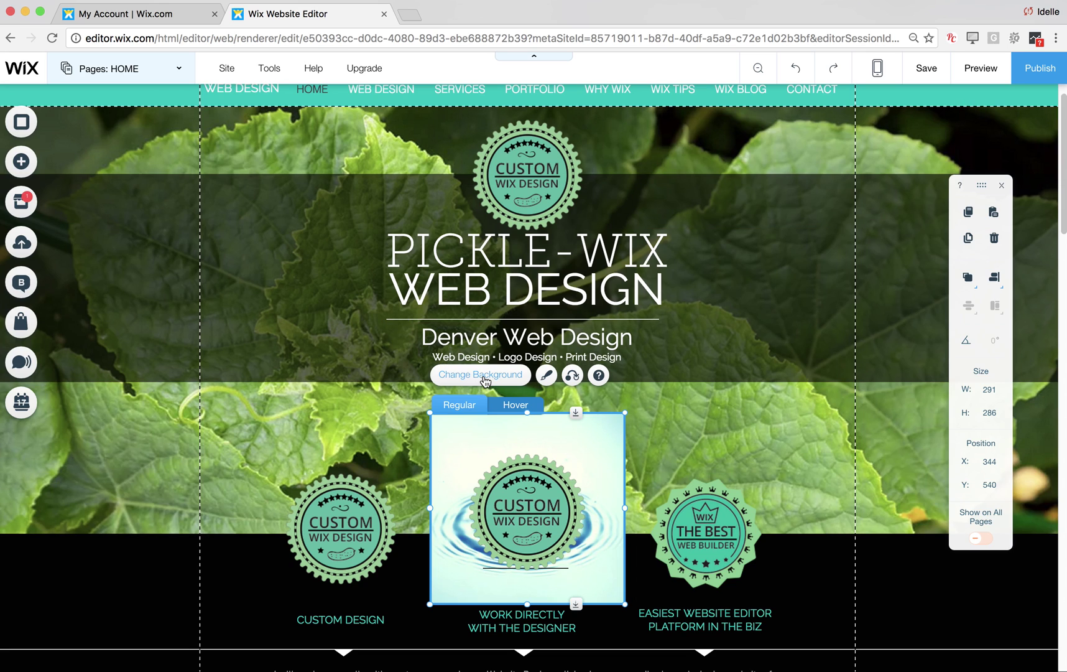
pyautogui.click(485, 380)
pyautogui.click(731, 318)
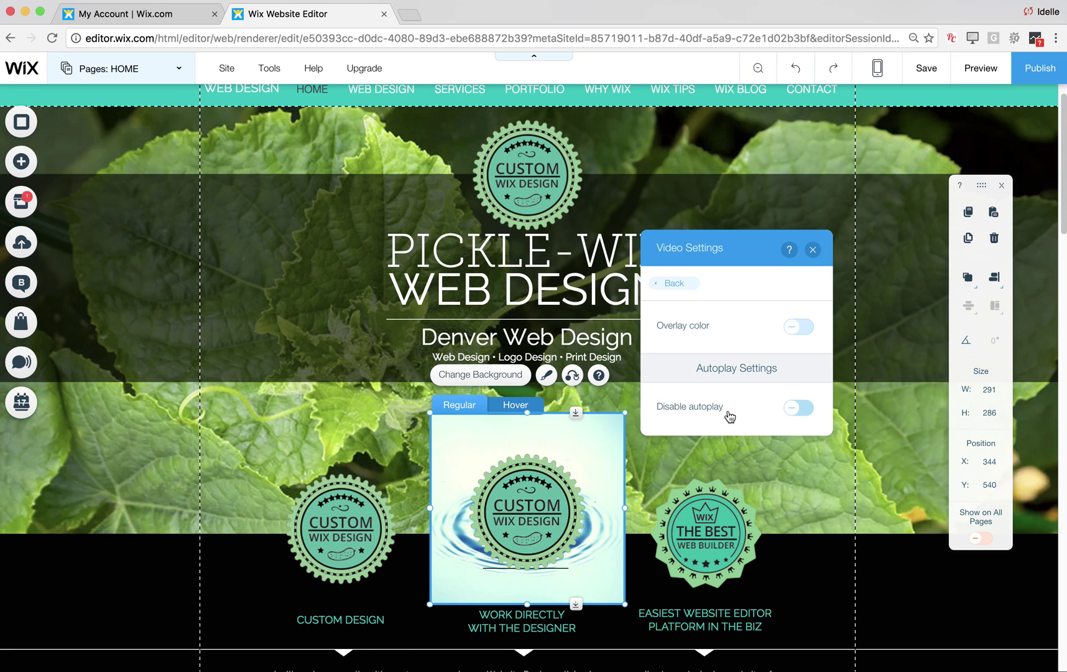
pyautogui.click(812, 250)
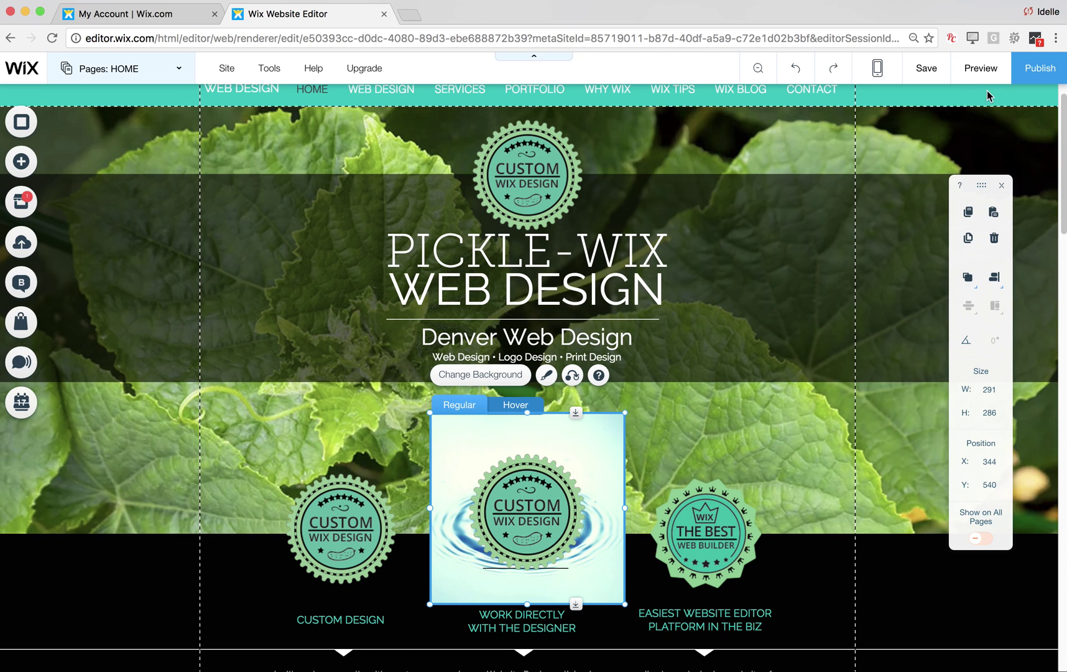
pyautogui.click(980, 68)
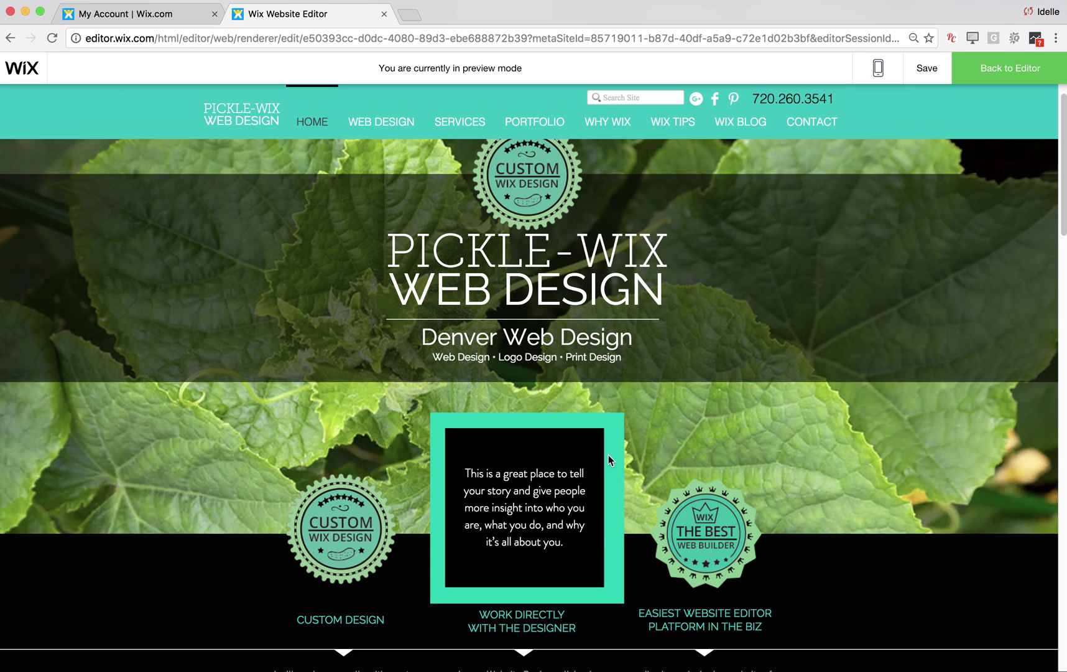
pyautogui.click(998, 72)
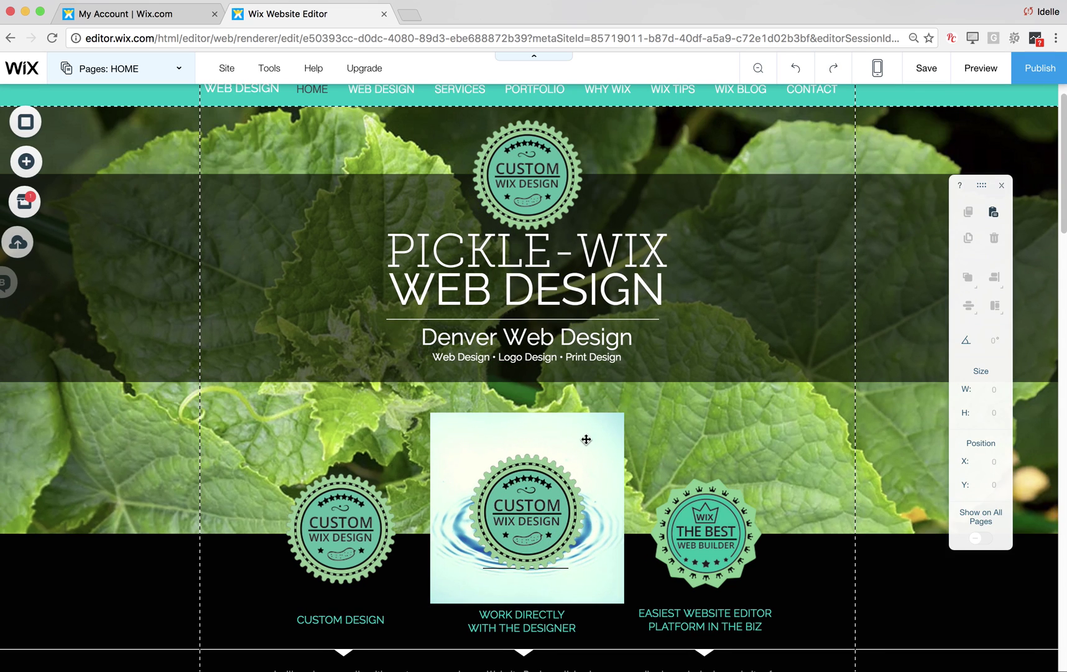
# - Copy the regular state's water-ripple background and box design to the Hover view
pyautogui.click(585, 432)
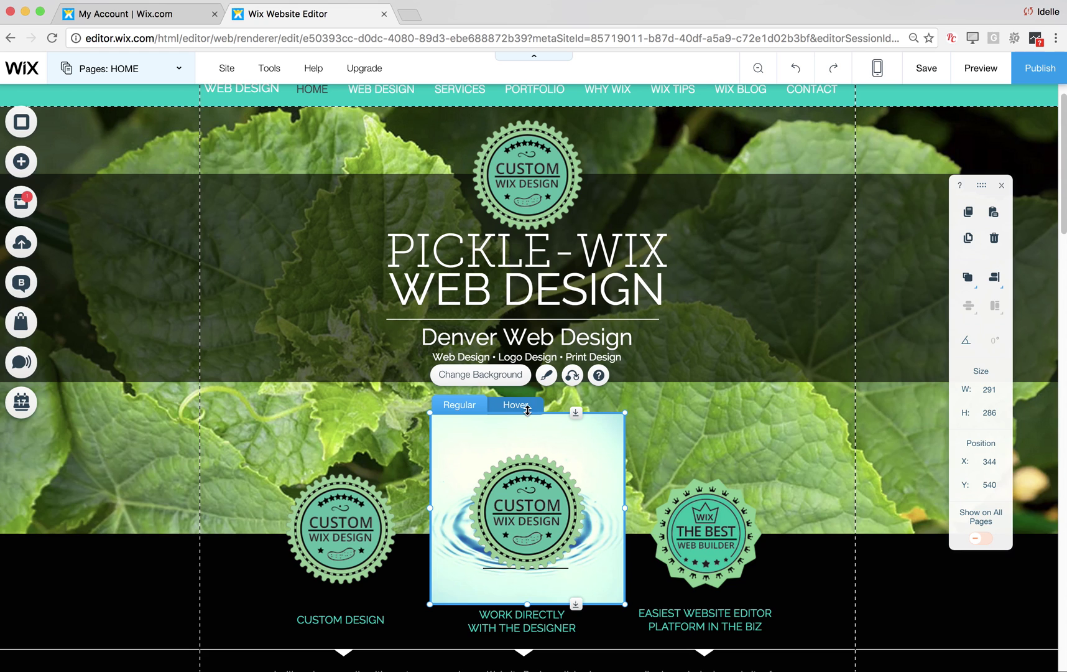
pyautogui.click(483, 380)
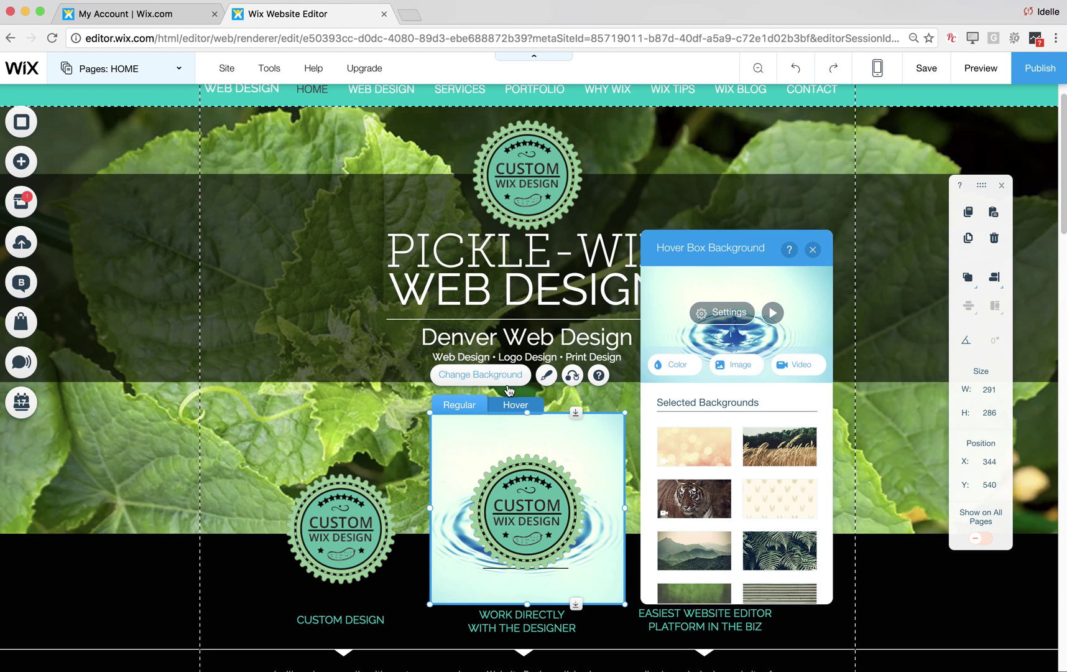
pyautogui.click(721, 312)
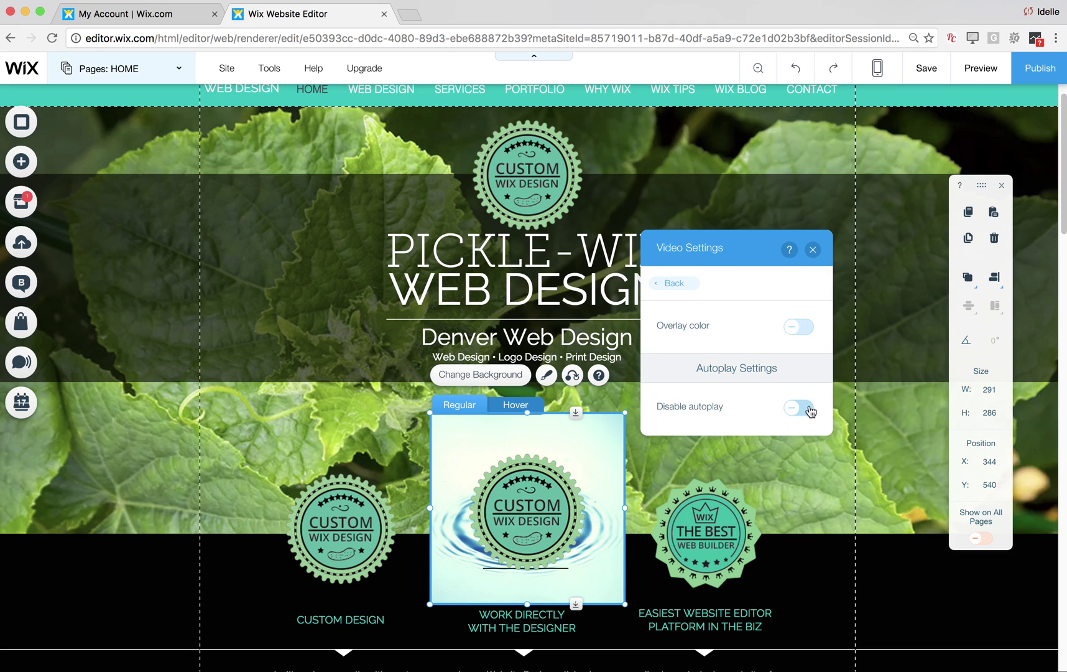
pyautogui.click(813, 250)
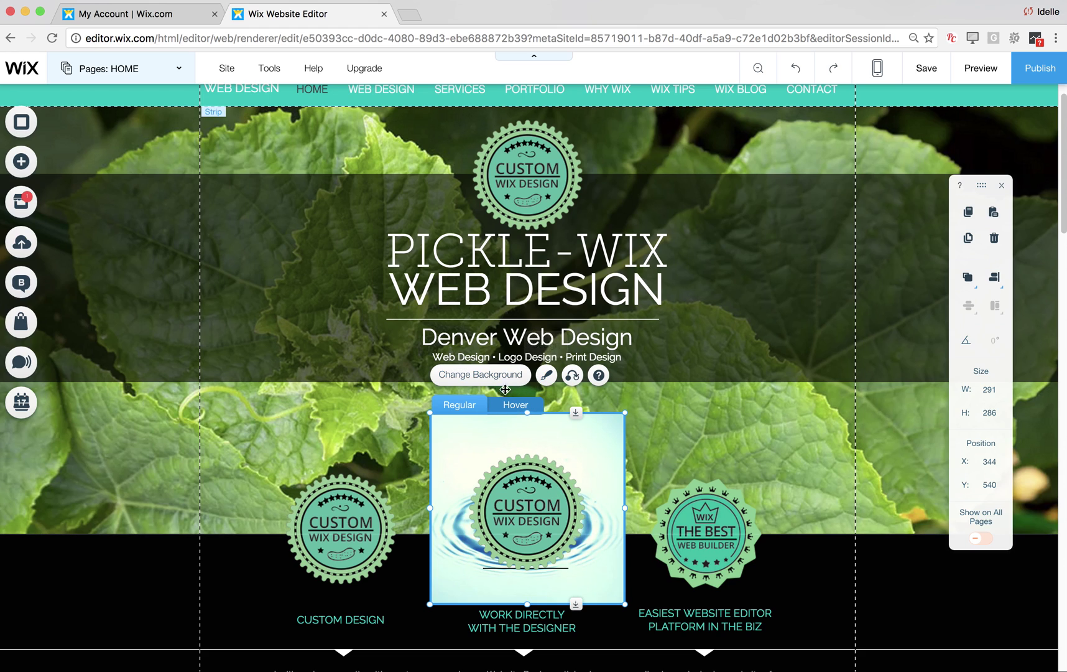
pyautogui.click(572, 378)
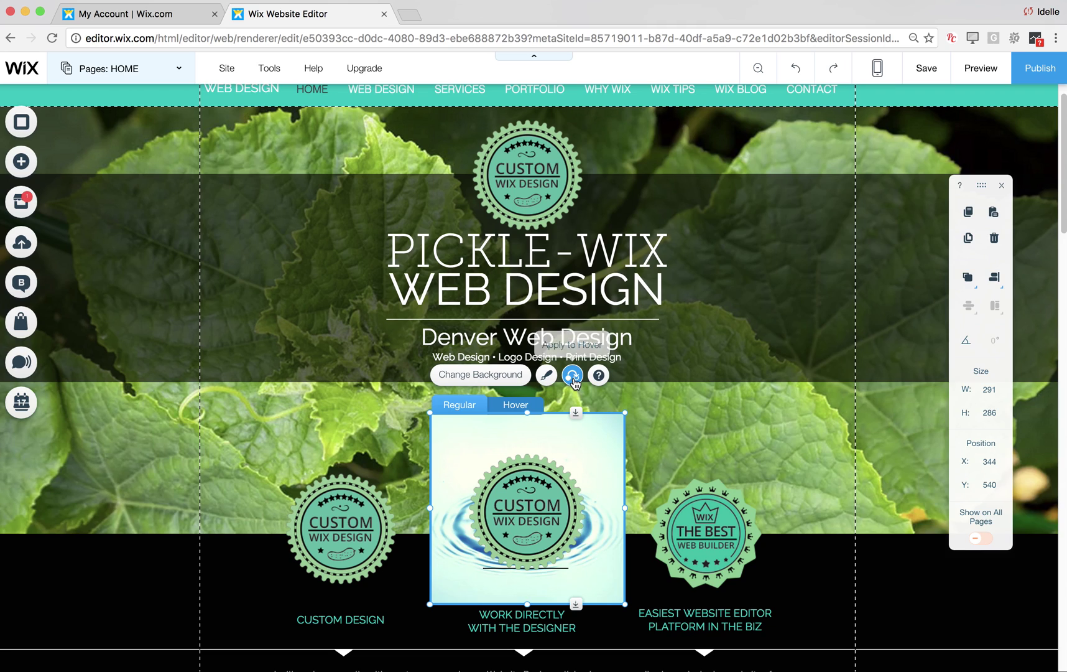
pyautogui.click(726, 529)
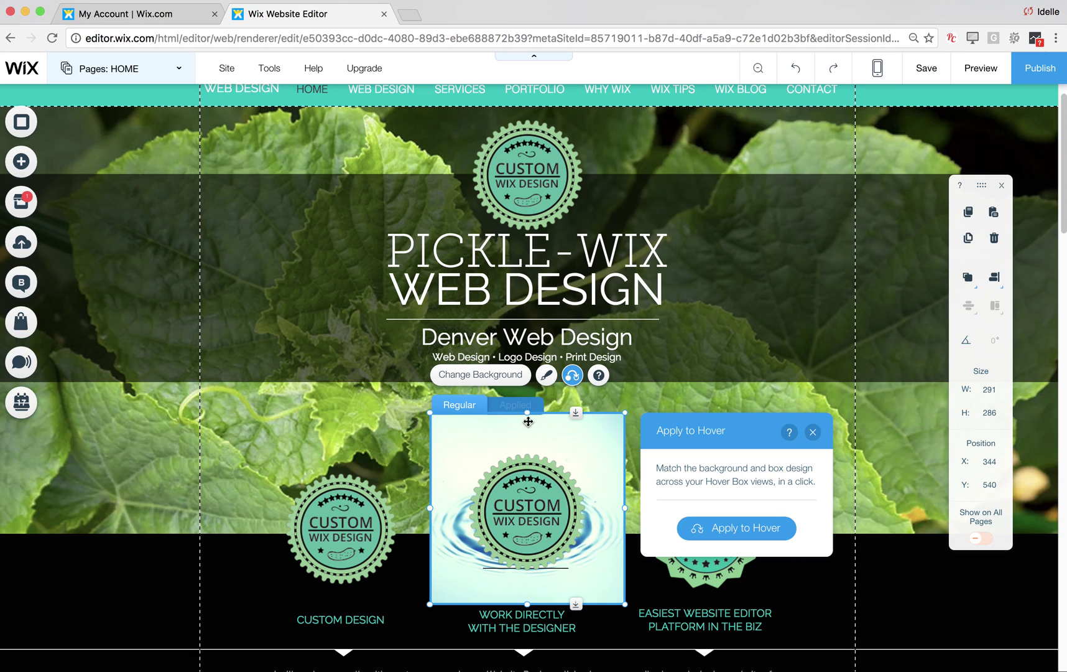
# - In the box's hover view, delete the black panel and the placeholder text
pyautogui.click(516, 405)
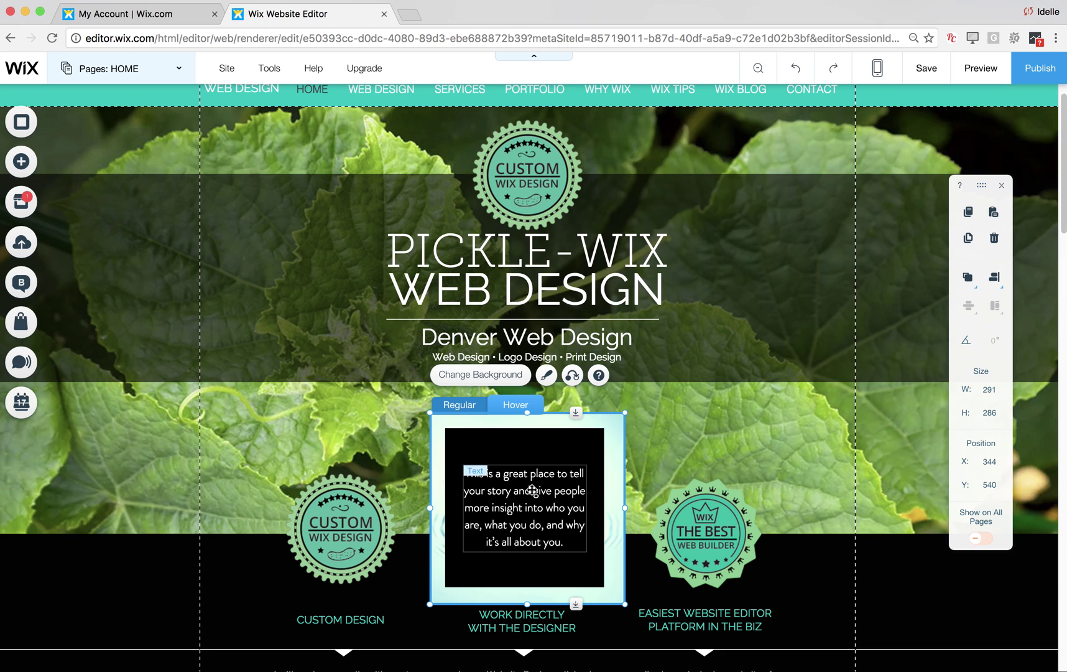
pyautogui.click(555, 442)
pyautogui.press('Delete')
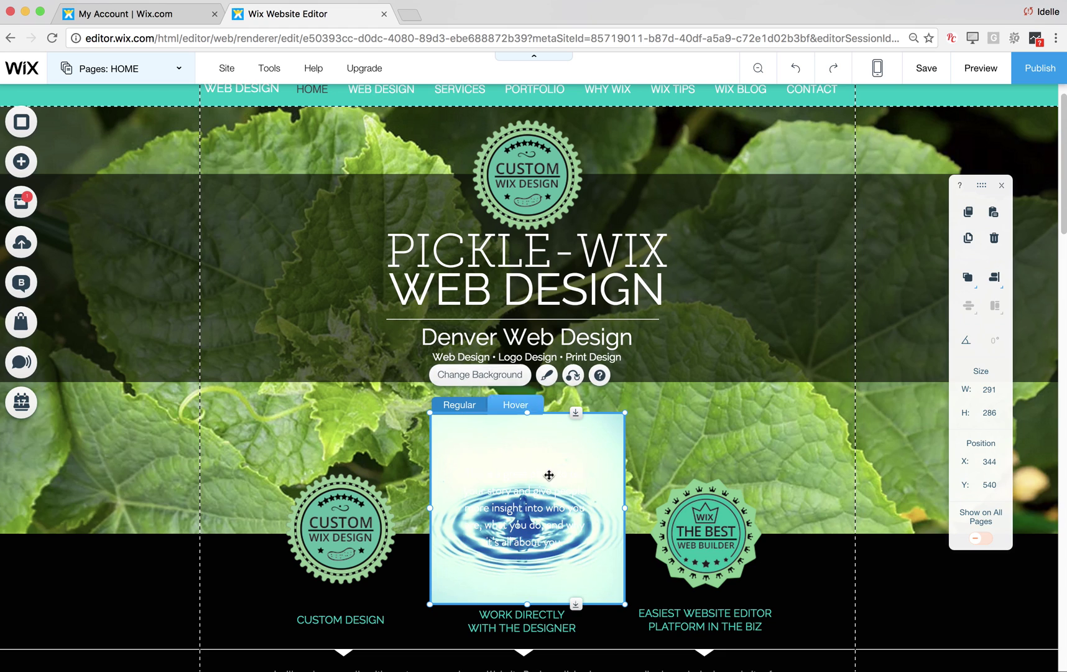
pyautogui.click(542, 496)
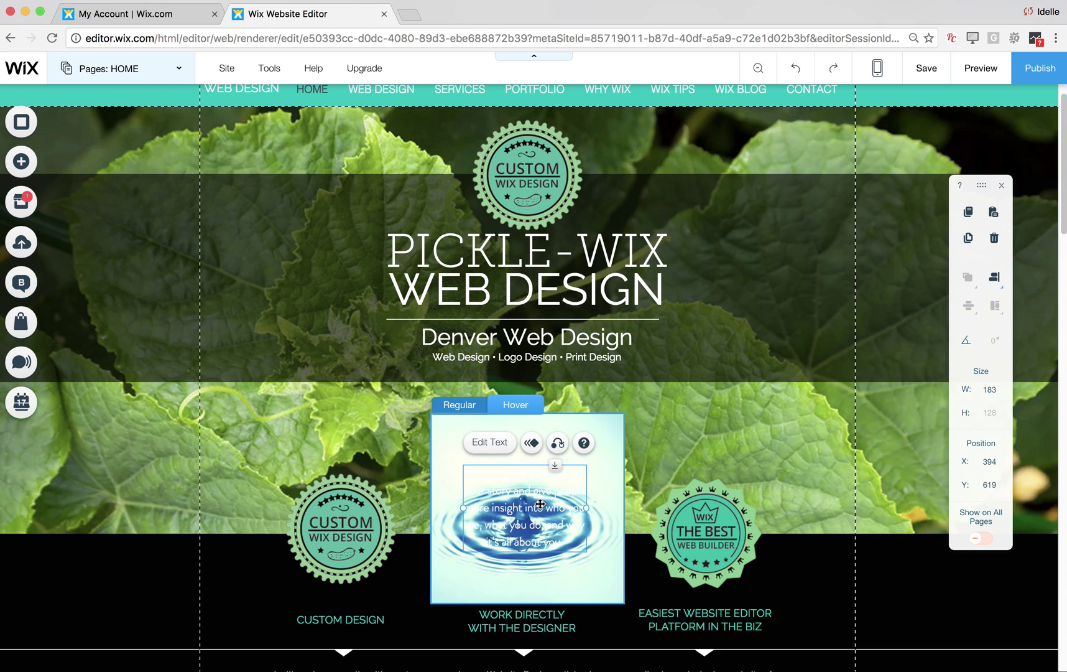
pyautogui.press('Delete')
# - Check the hover background's water-ripple video playback settings, then return to the regular view
pyautogui.click(581, 462)
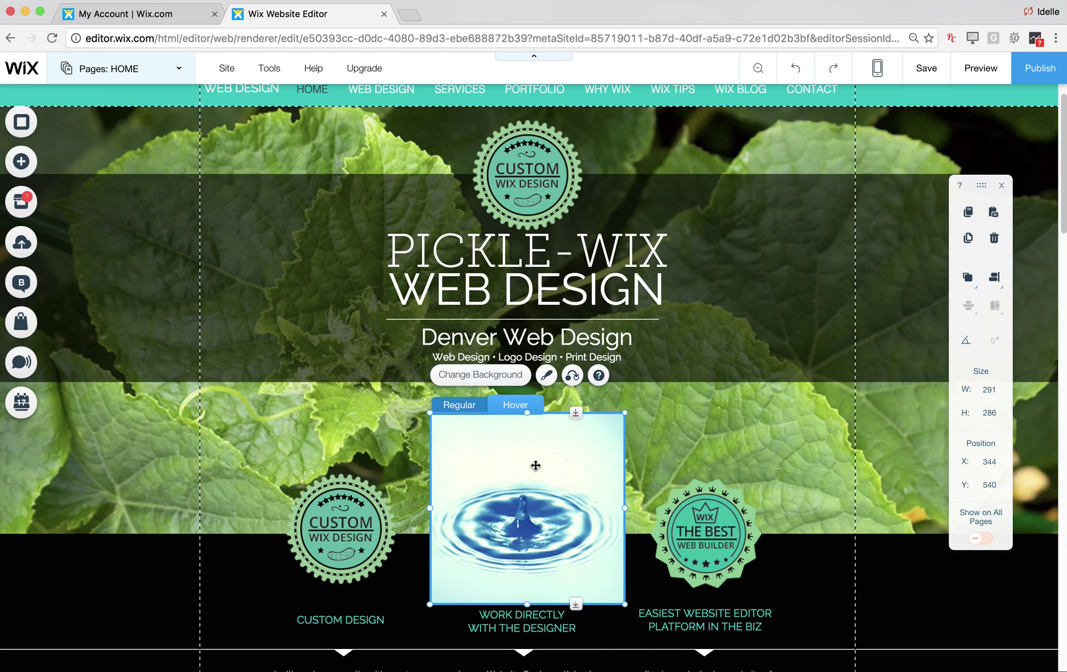
pyautogui.click(497, 375)
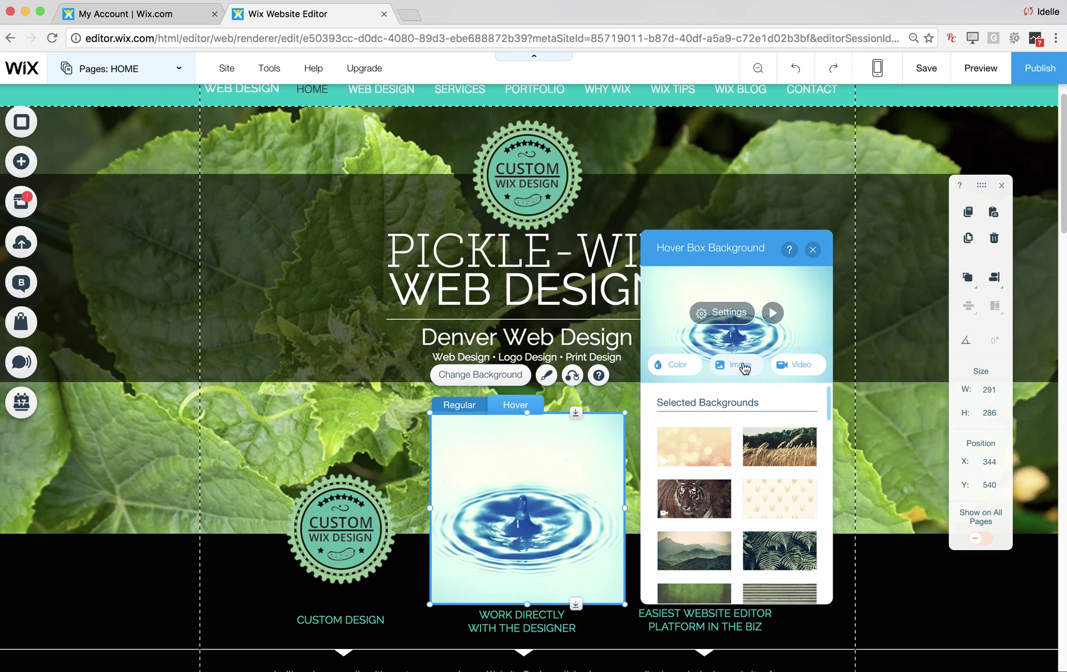
pyautogui.click(724, 319)
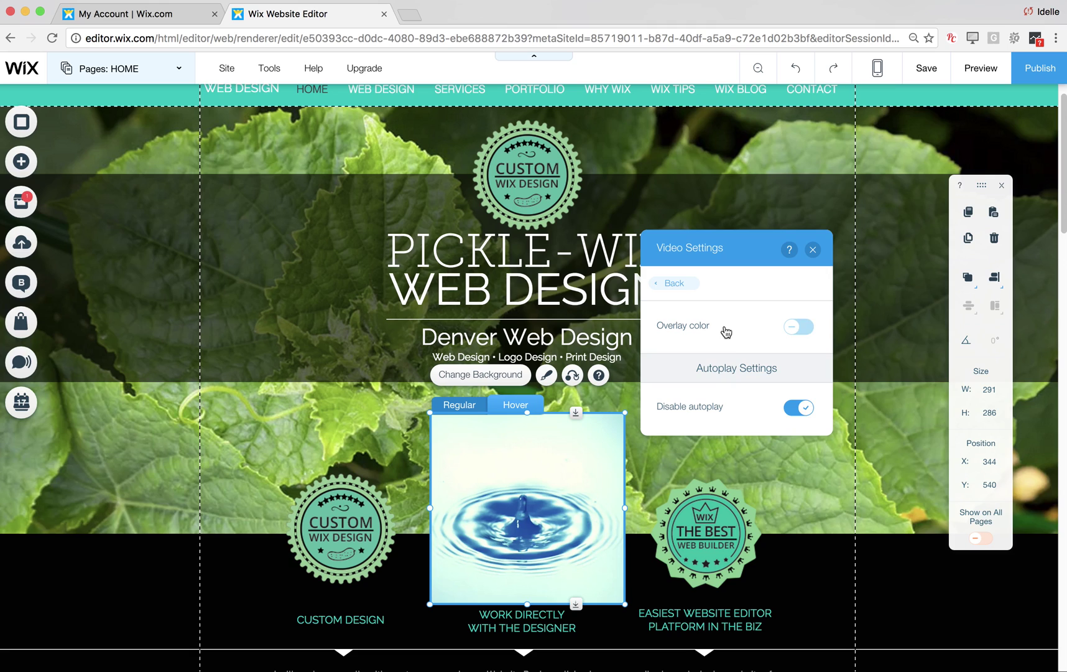
pyautogui.click(812, 250)
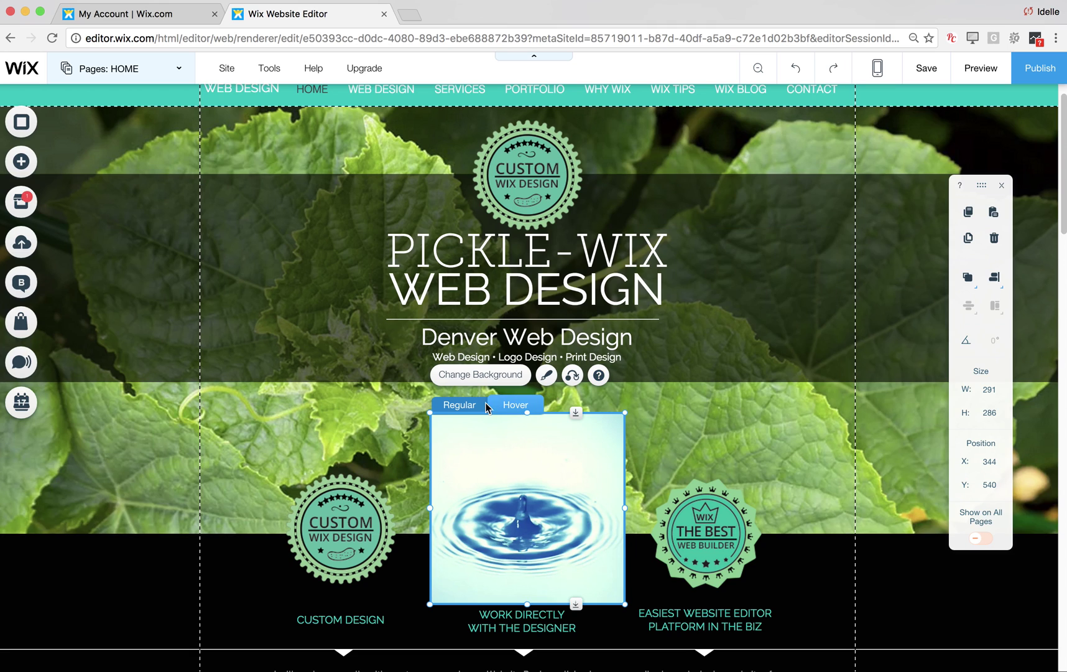
pyautogui.click(467, 407)
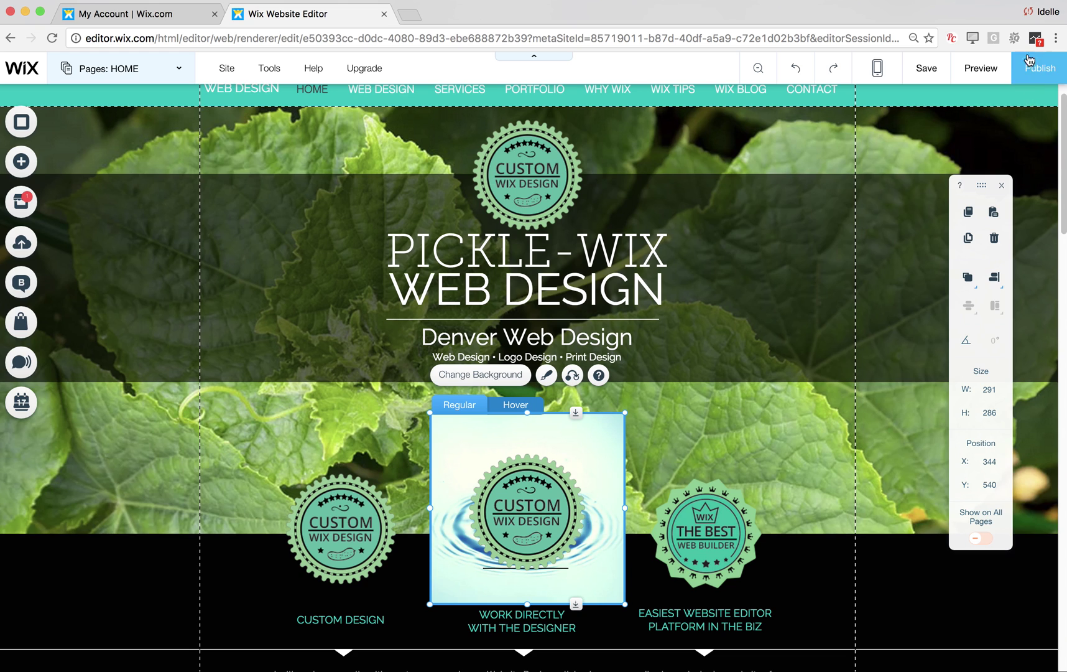
# - Preview the live page to test the water-ripple hover box
pyautogui.click(980, 68)
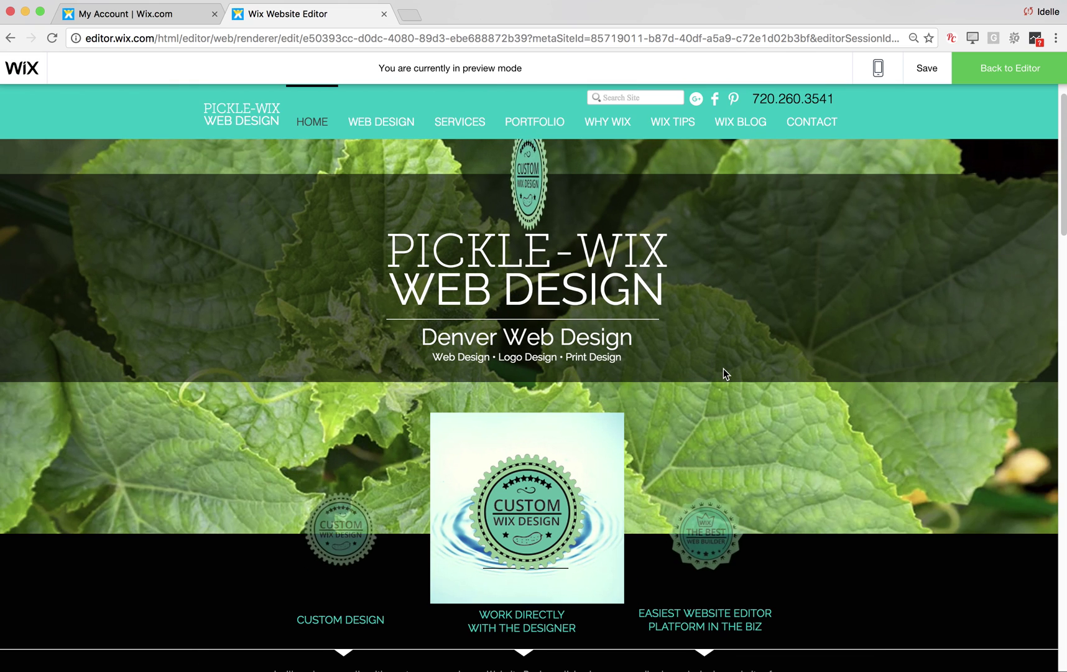